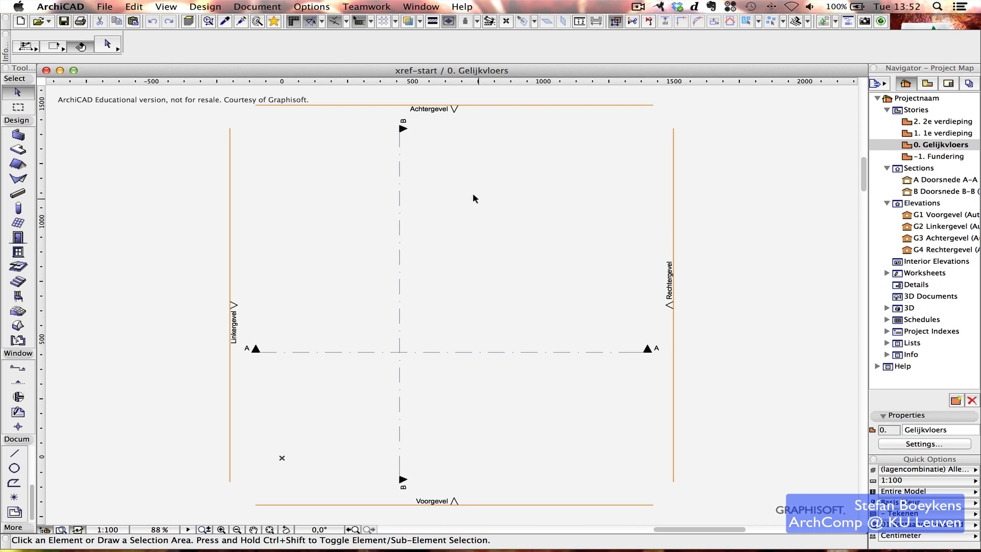
- Open the drawing Conferentiepaviljoen_2D.dwg from disk
left_click(104, 6)
mouse_move(130, 35)
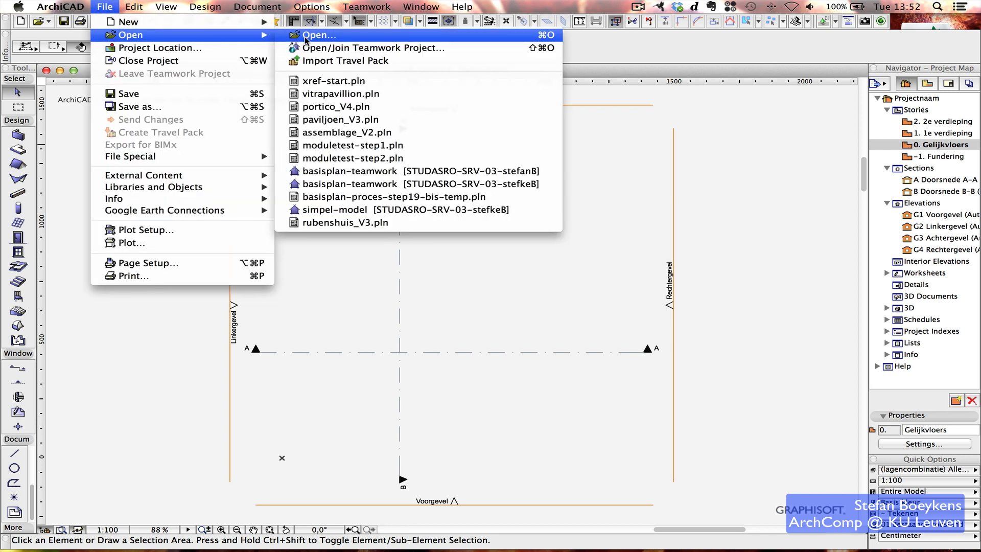
left_click(322, 37)
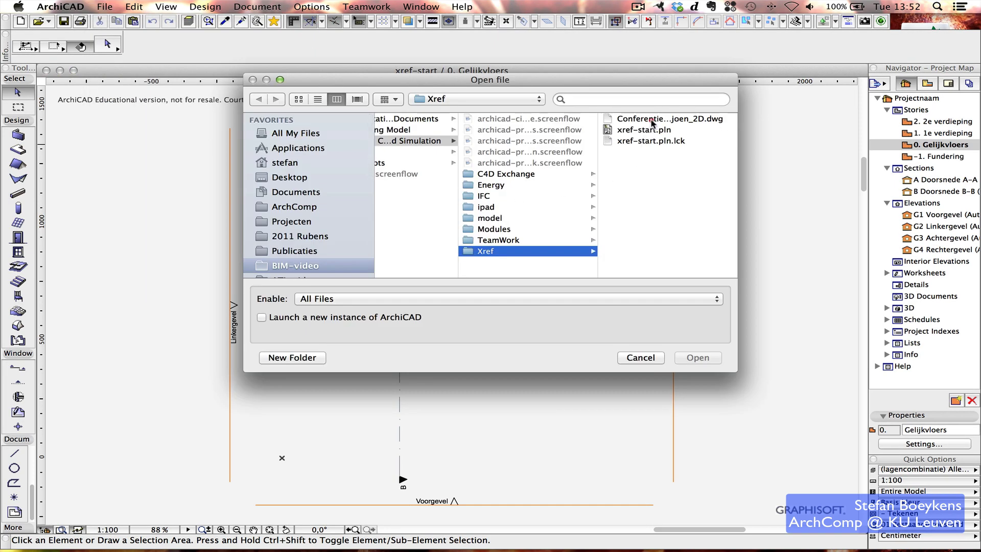
left_click(652, 119)
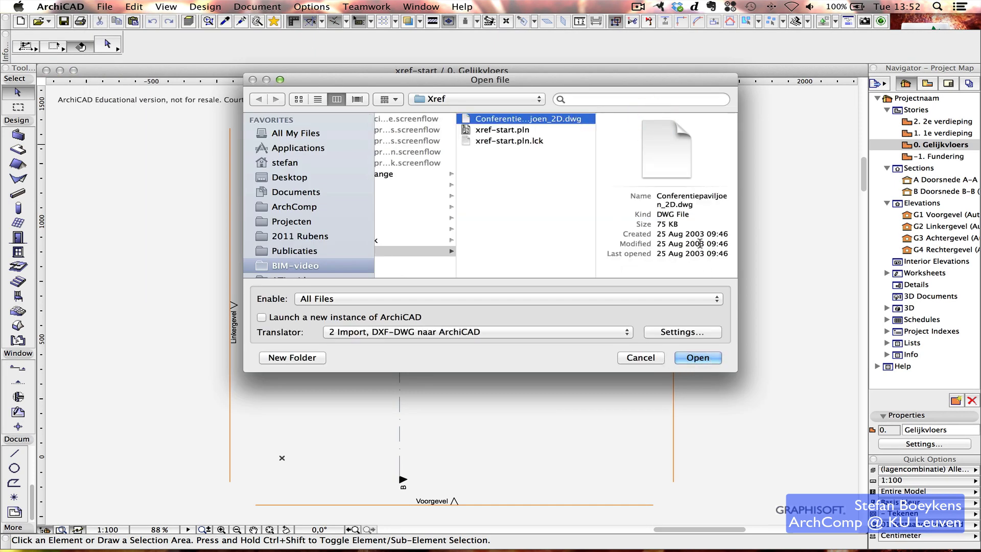
left_click(689, 359)
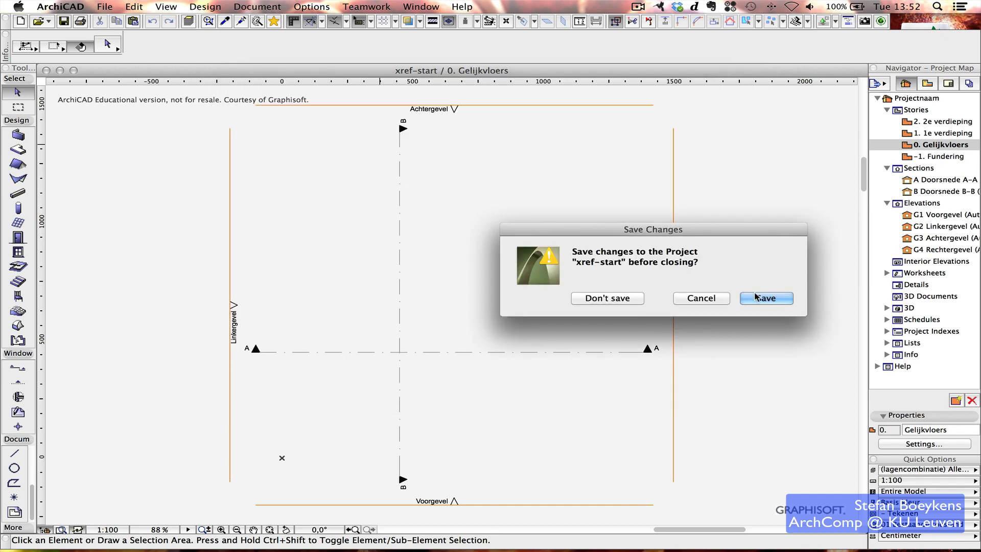
- Close xref-start and the empty Untitled project without saving either
left_click(626, 299)
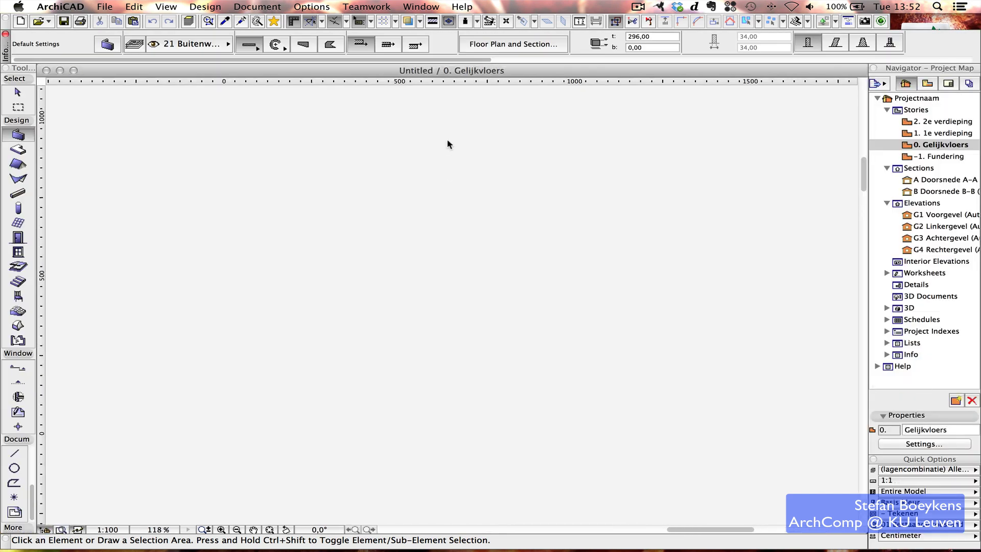
key("super+w")
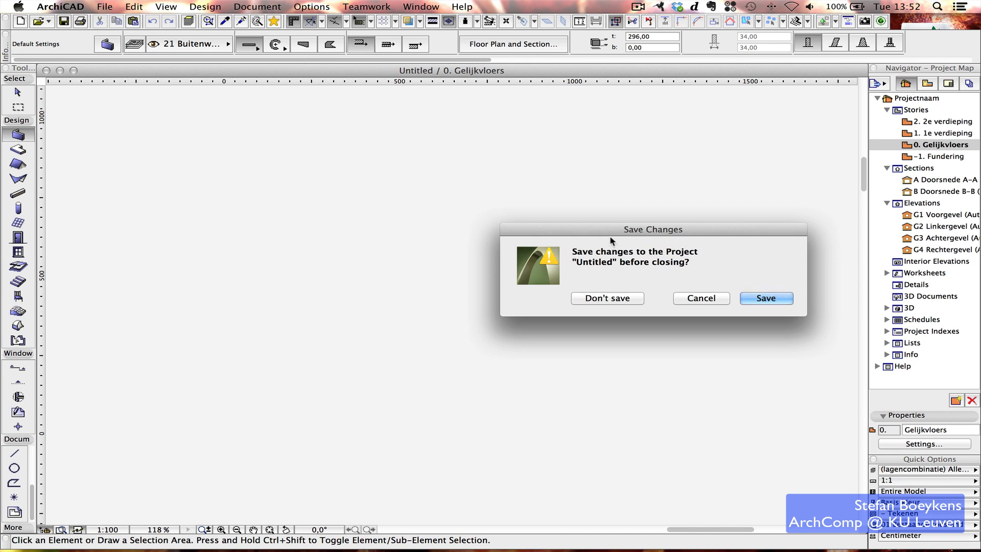
left_click(608, 298)
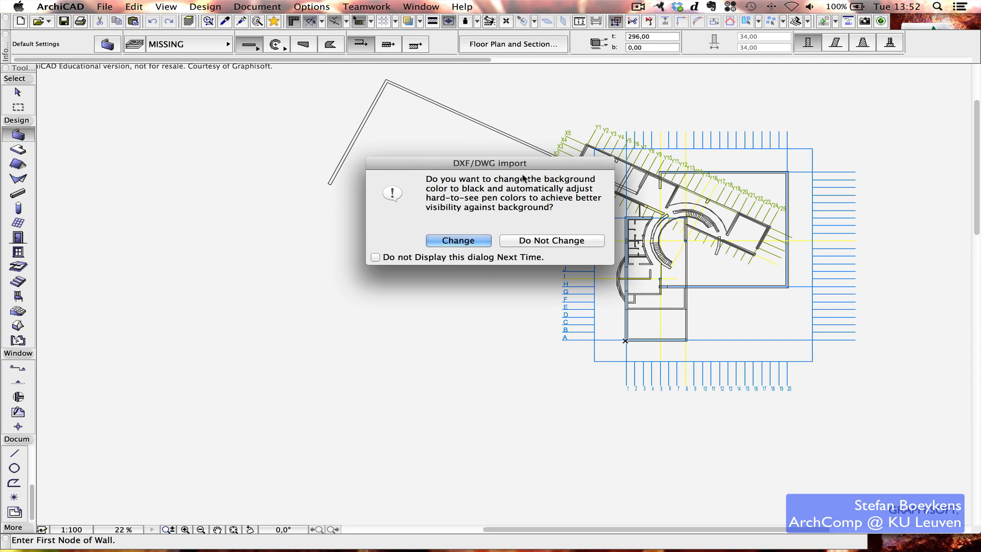
- Choose Do Not Change to keep the DWG's original background and pen colours on import
left_click(544, 241)
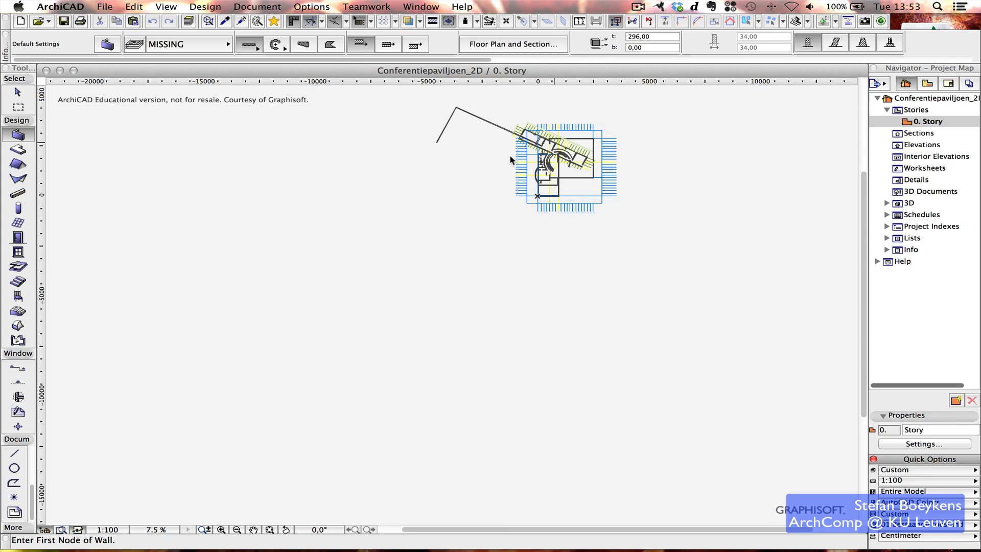
- Zoom in and select the imported wall lines and grid label W to confirm they are separate 2D elements
middle_click_drag(543, 150, 458, 218)
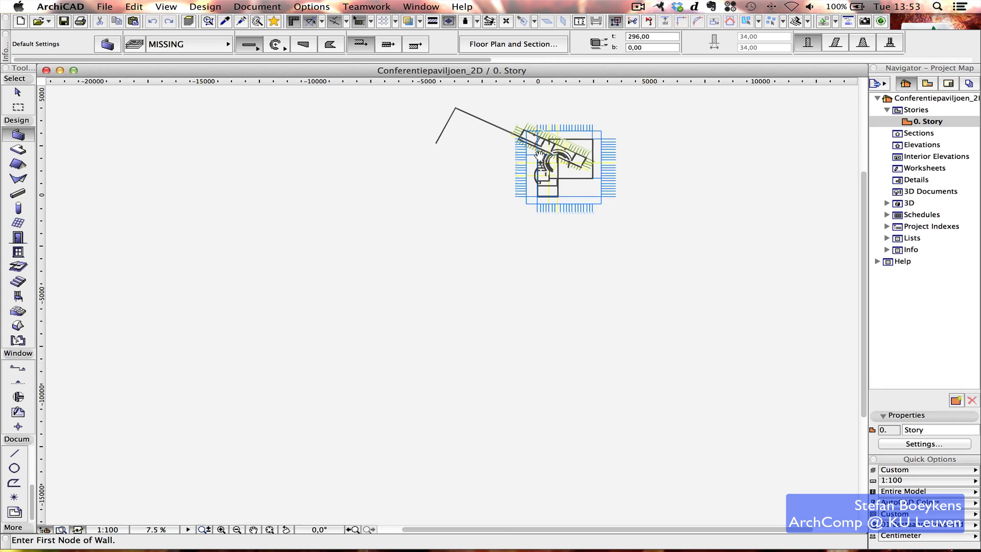
scroll(458, 217, "up", 5)
scroll(460, 214, "down", 3)
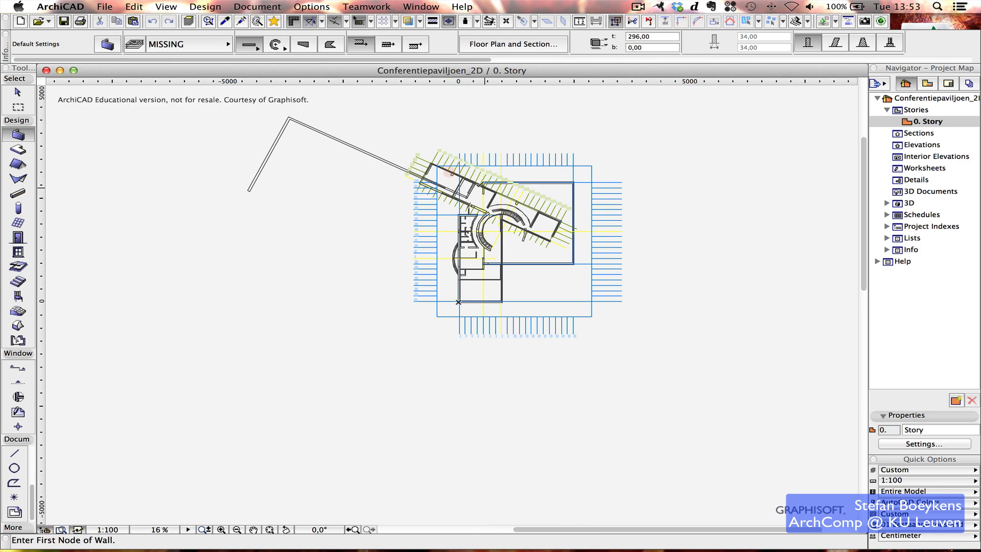
scroll(450, 172, "up", 1)
scroll(475, 184, "up", 1)
scroll(502, 195, "up", 1)
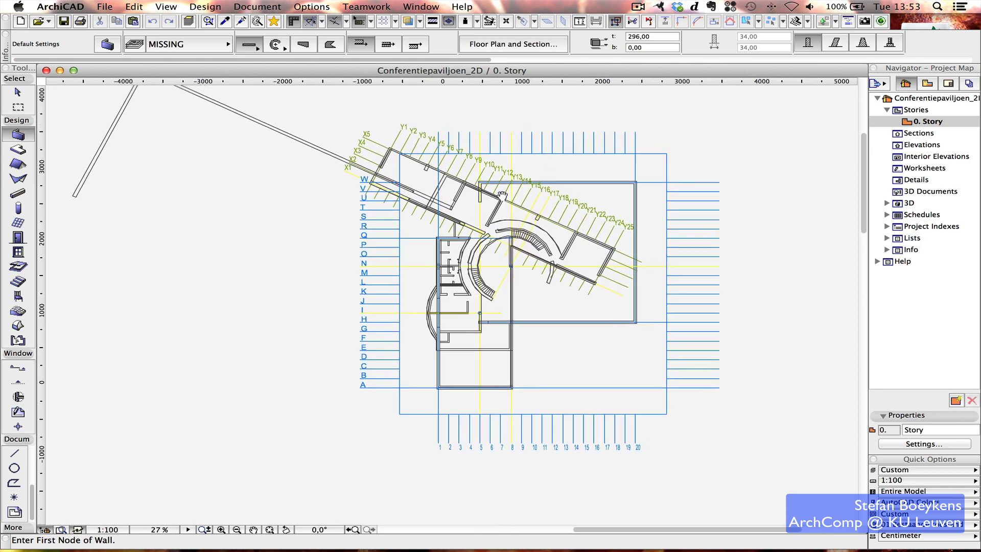
scroll(502, 195, "up", 1)
scroll(502, 195, "up", 2)
scroll(502, 196, "up", 2)
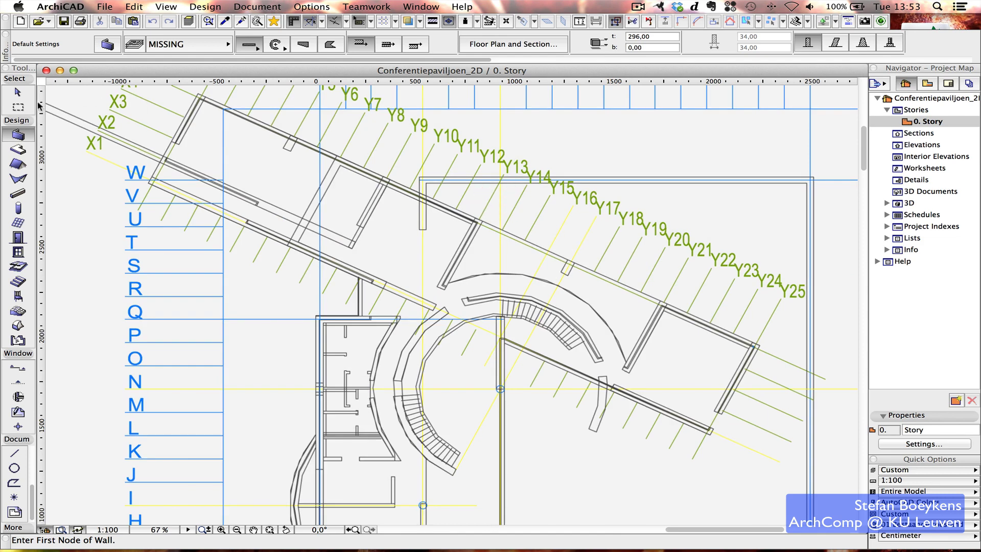
left_click(18, 92)
left_click(188, 116)
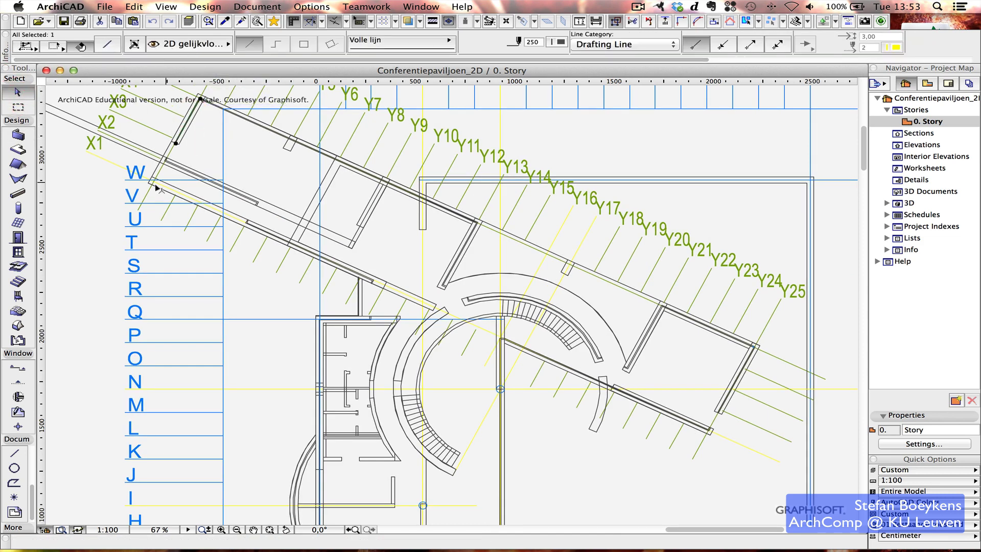
left_click(137, 175)
left_click(146, 203)
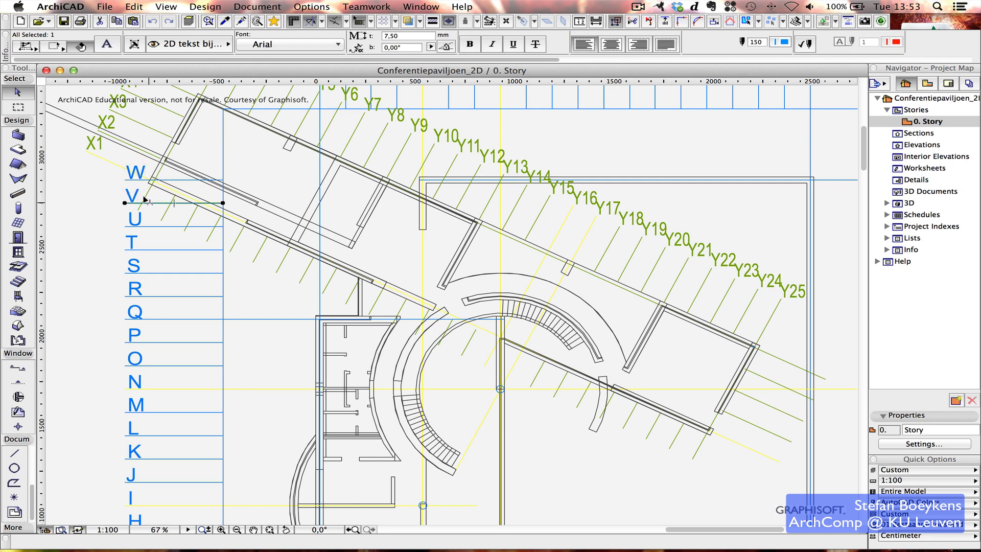
- Pan and zoom to a close-up of the bottom-left outer wall corner
middle_click_drag(477, 365, 501, 158)
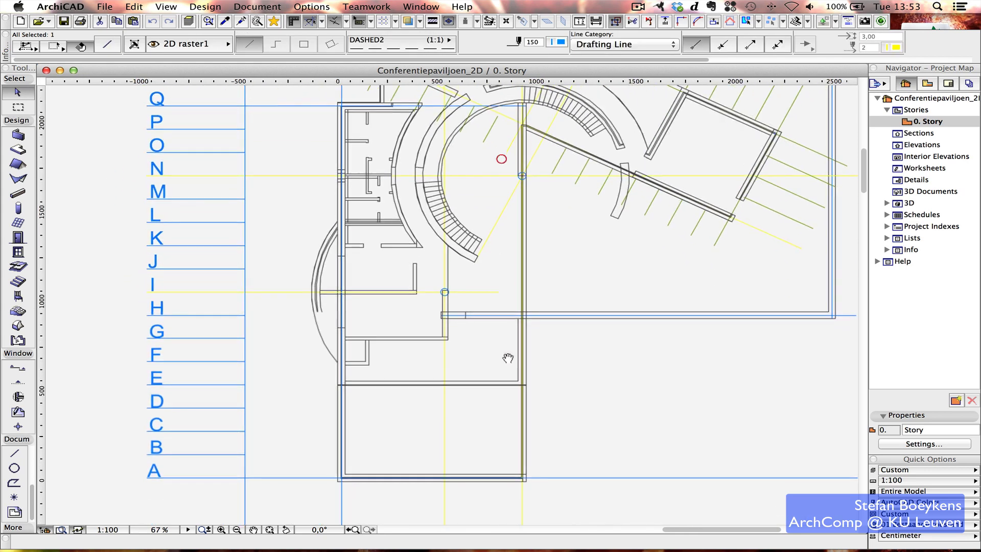
scroll(469, 398, "down", 3)
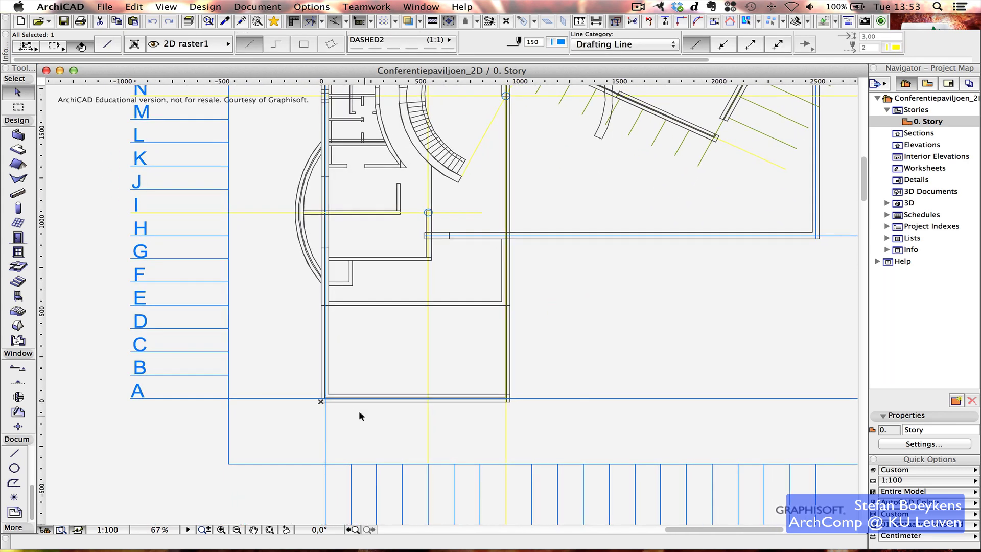
scroll(336, 404, "down", 3)
scroll(336, 404, "down", 2)
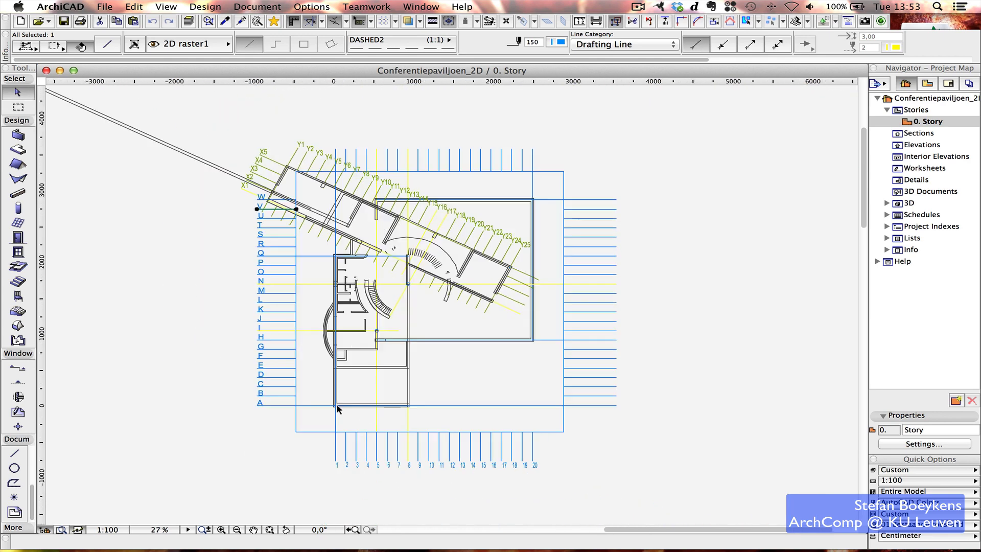
scroll(336, 403, "up", 8)
scroll(324, 388, "up", 4)
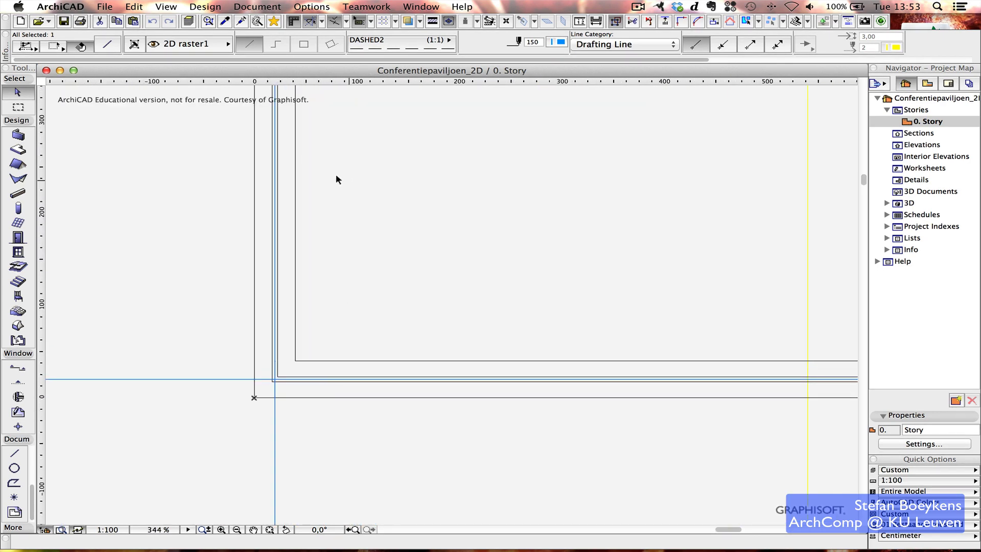
left_click(579, 21)
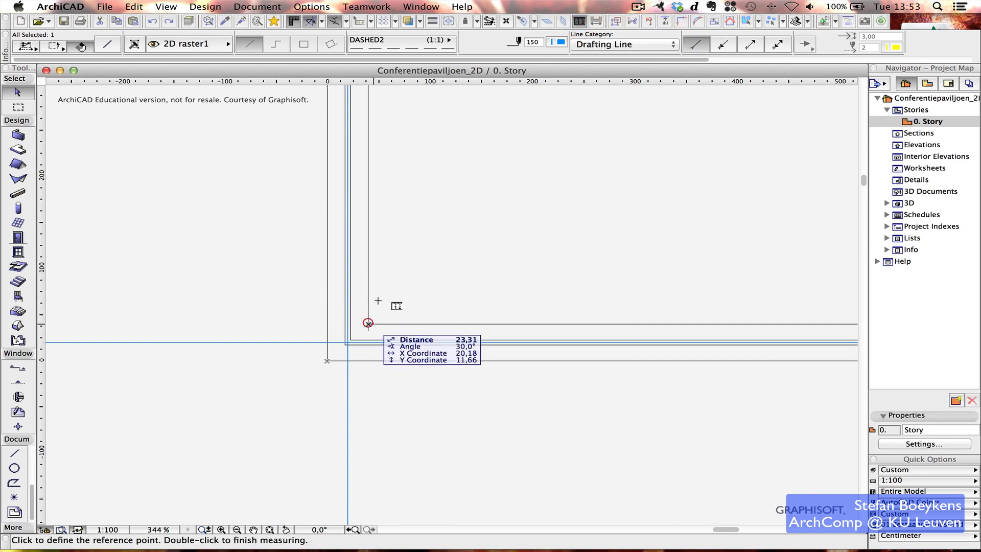
left_click(368, 324)
left_click(327, 324)
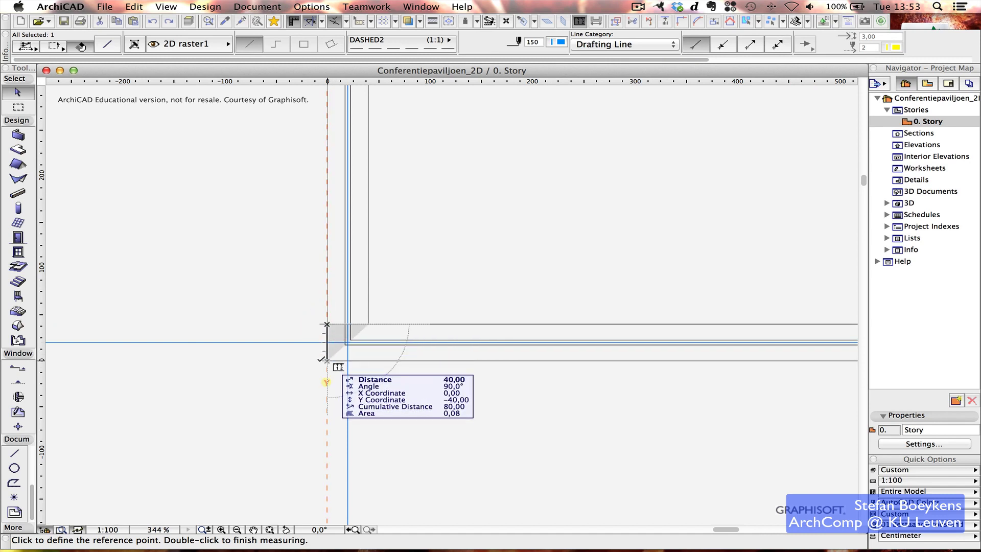
key("Escape")
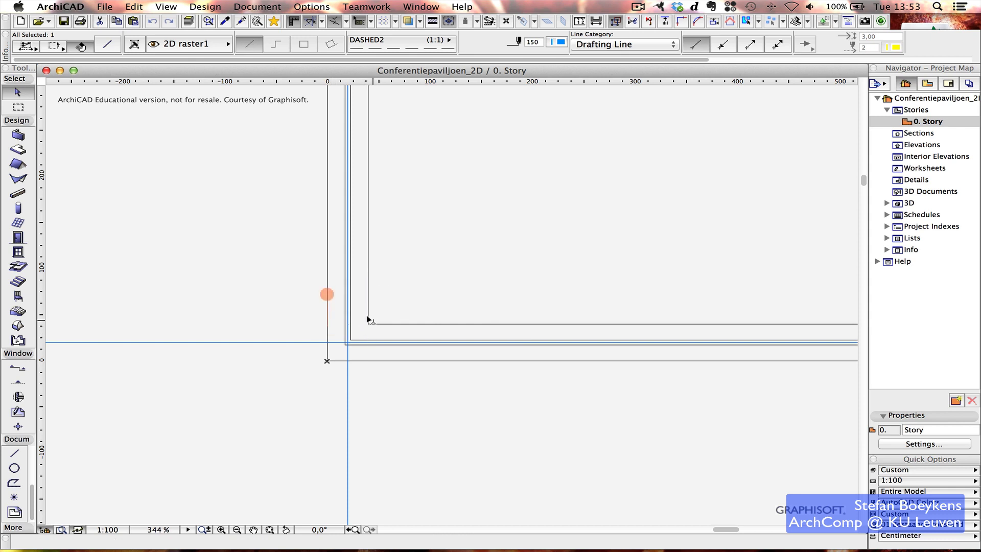
- Select Conferentiepaviljoen_2D.dwg in the Open File dialog
left_click(100, 8)
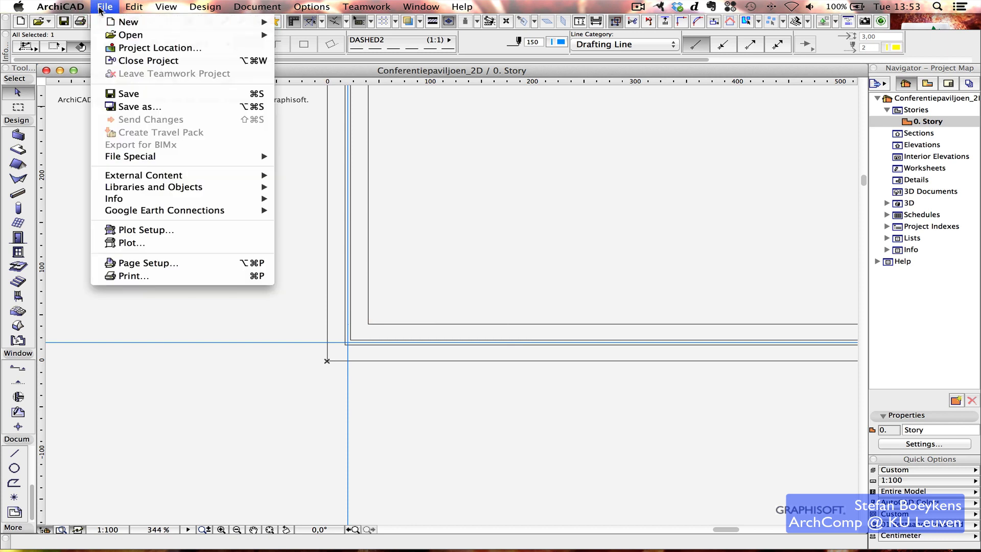
left_click(414, 217)
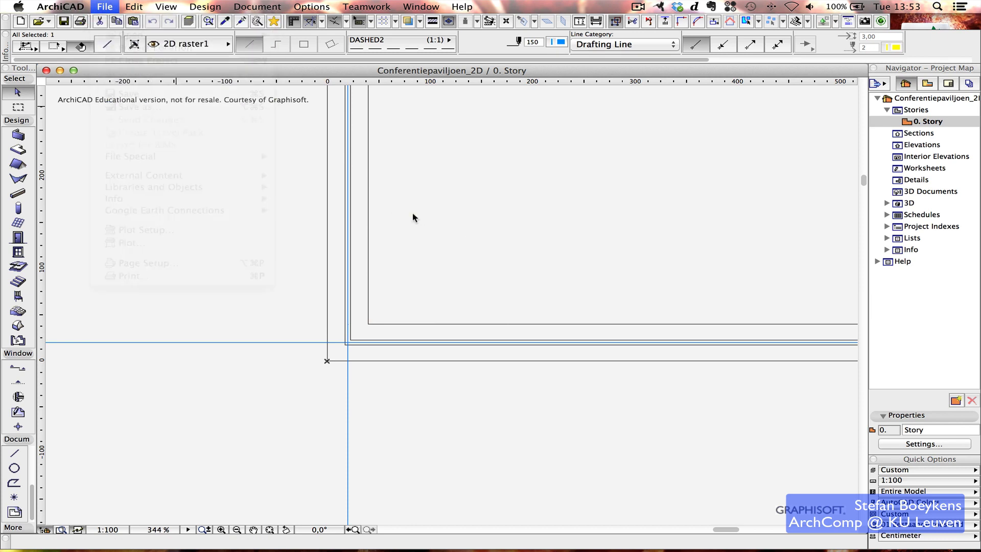
left_click(117, 7)
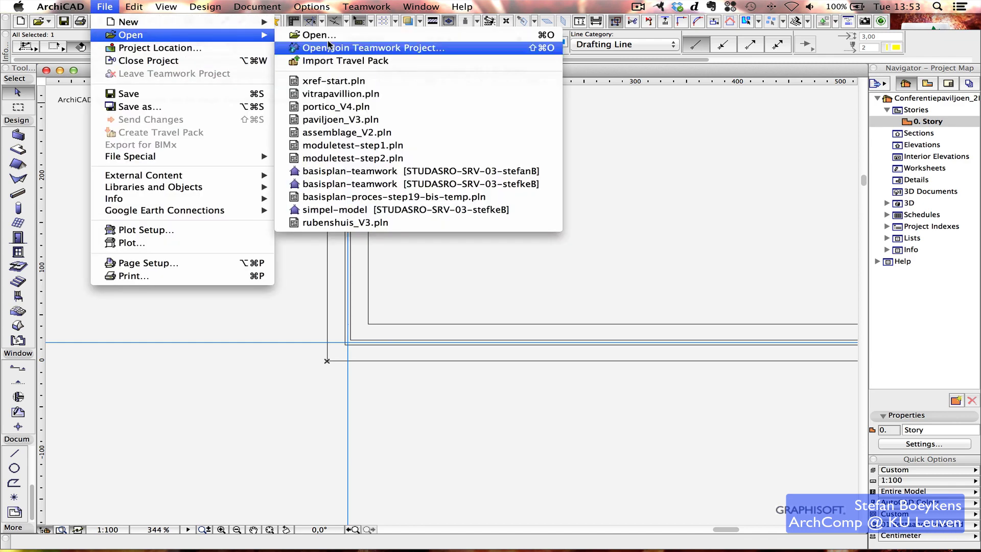
left_click(332, 44)
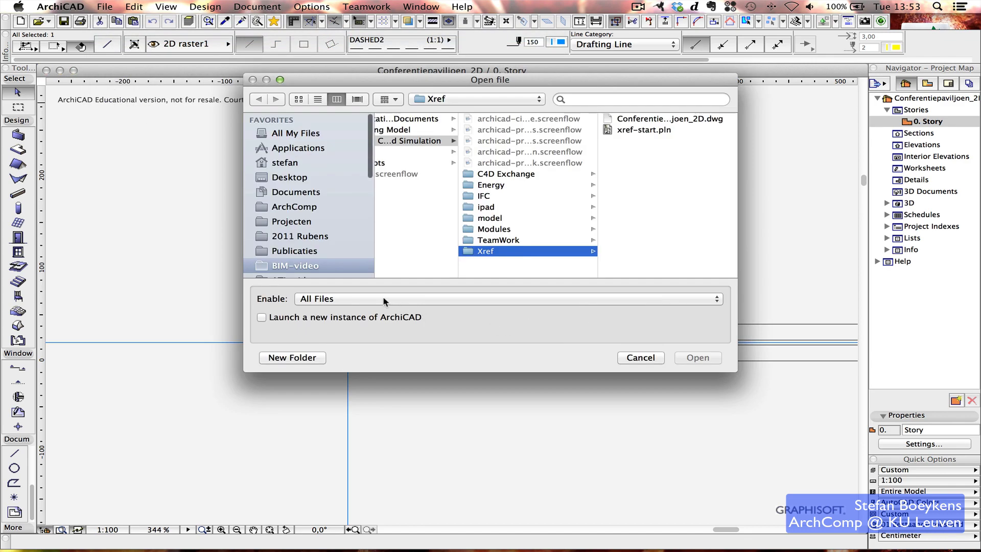
left_click(650, 122)
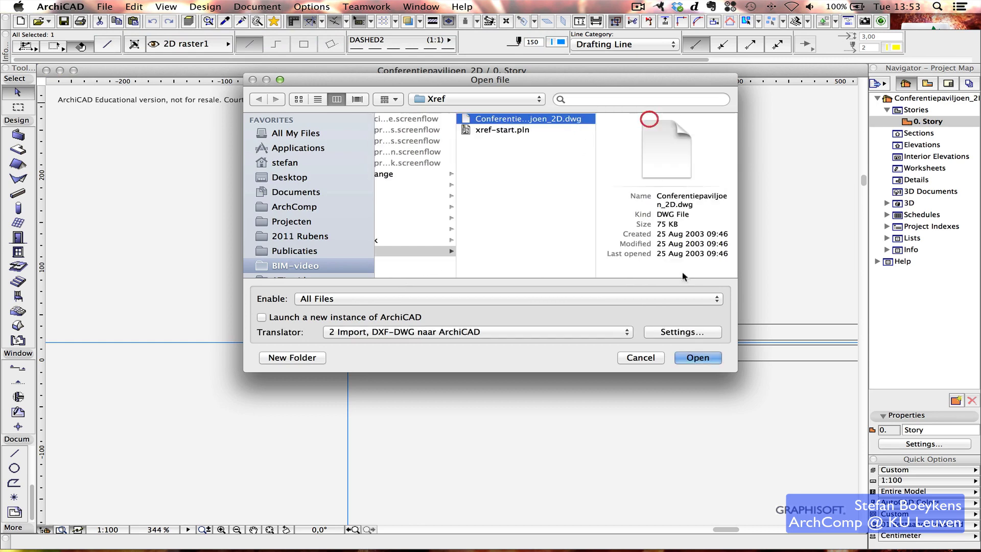
- Review the '2 Import' translator's 1 millimeter drawing unit and cancel without changes
left_click(682, 332)
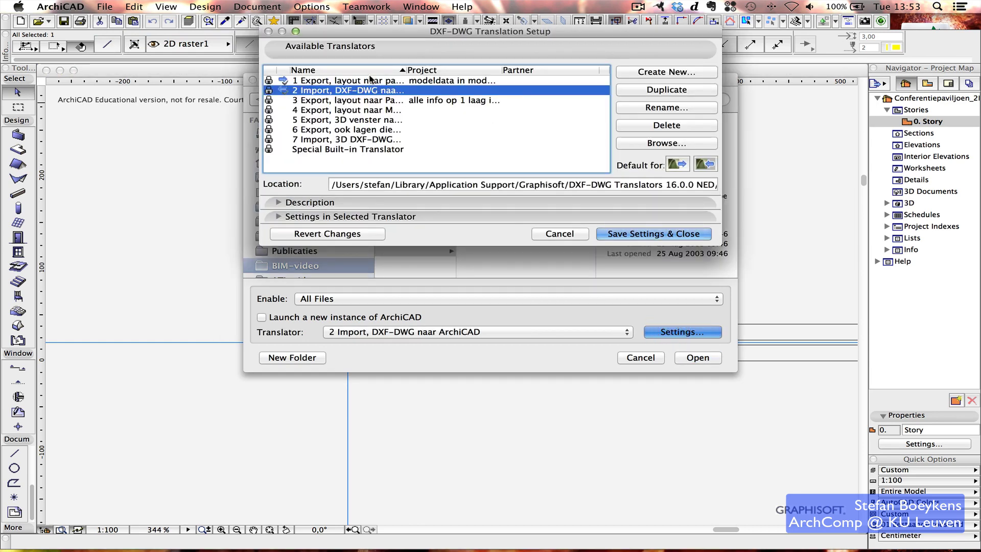
left_click_drag(405, 70, 456, 70)
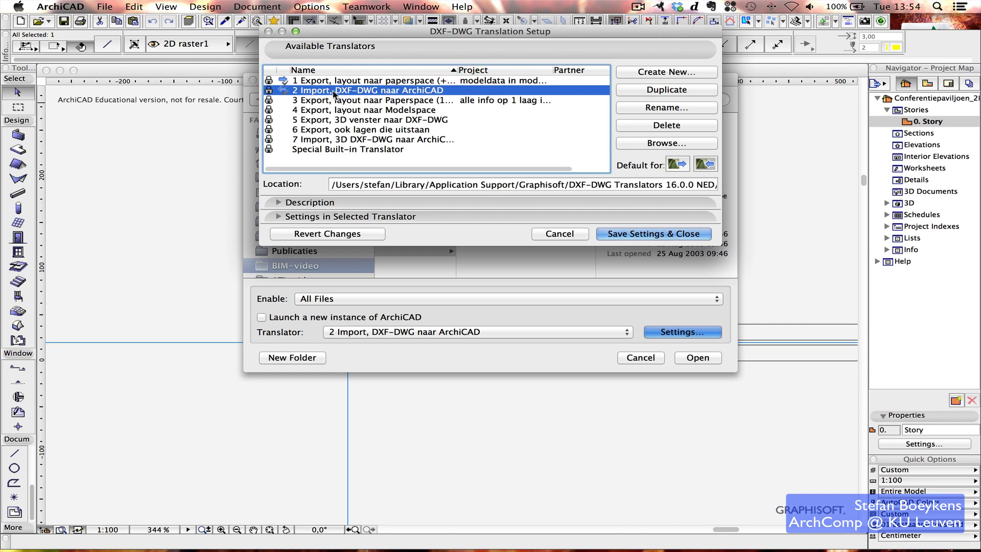
left_click(278, 216)
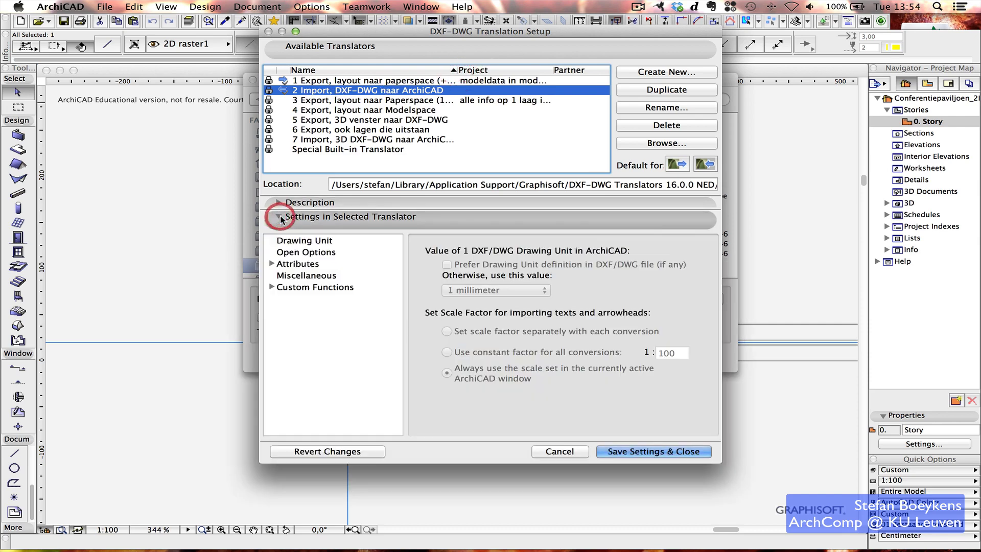
left_click(305, 247)
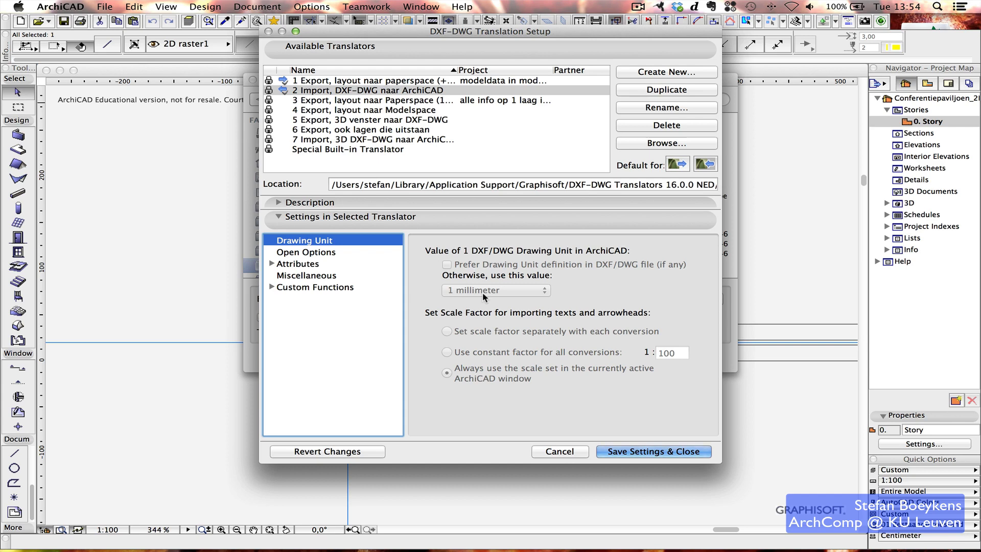
left_click(559, 452)
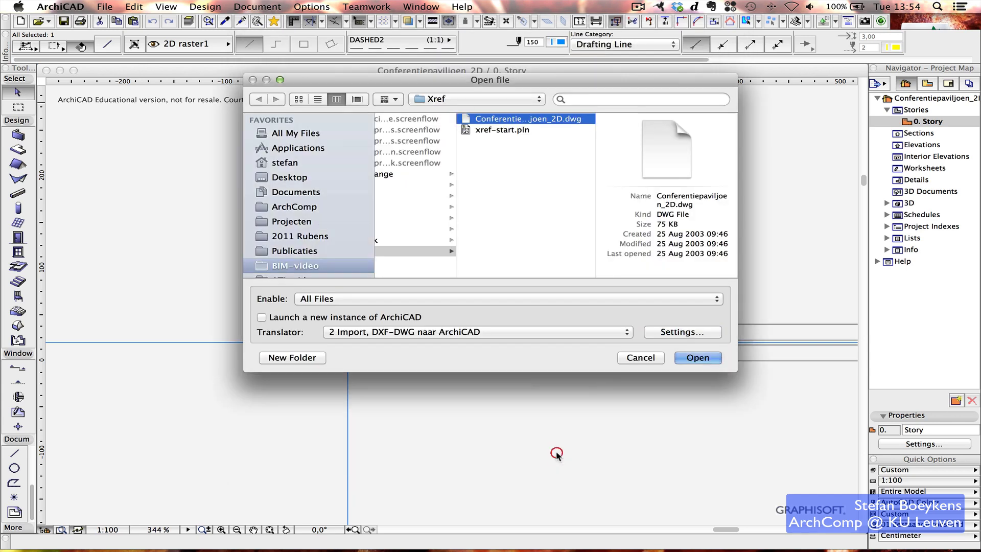
- Cancel opening, zoom out to 16% and centre the whole pavilion plan on 0. Story
left_click(641, 356)
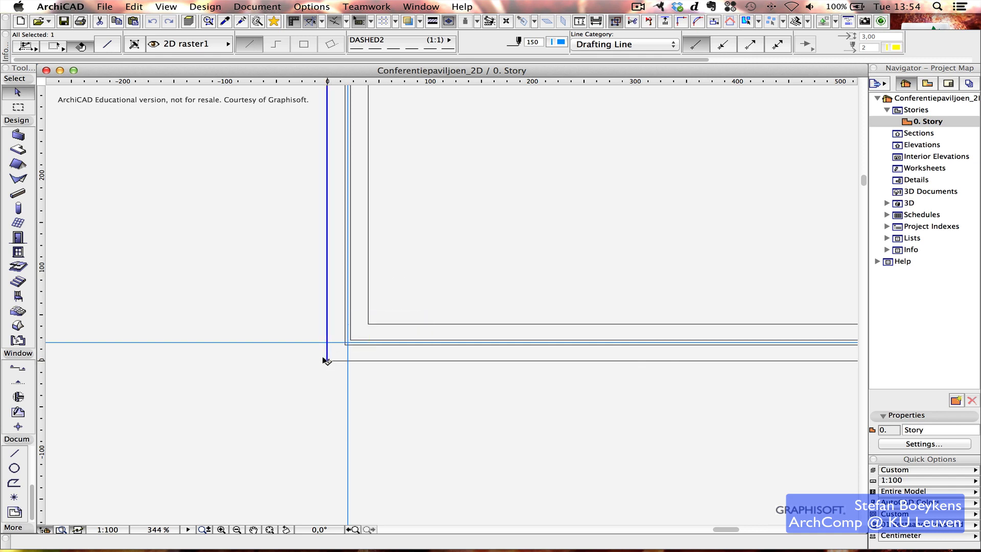
scroll(327, 360, "down", 5)
scroll(326, 360, "down", 3)
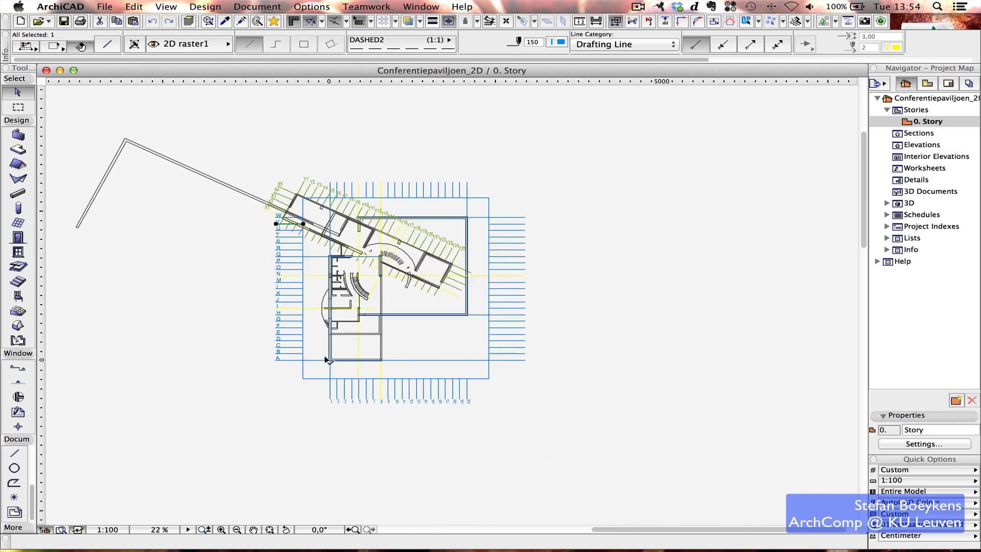
scroll(327, 361, "down", 1)
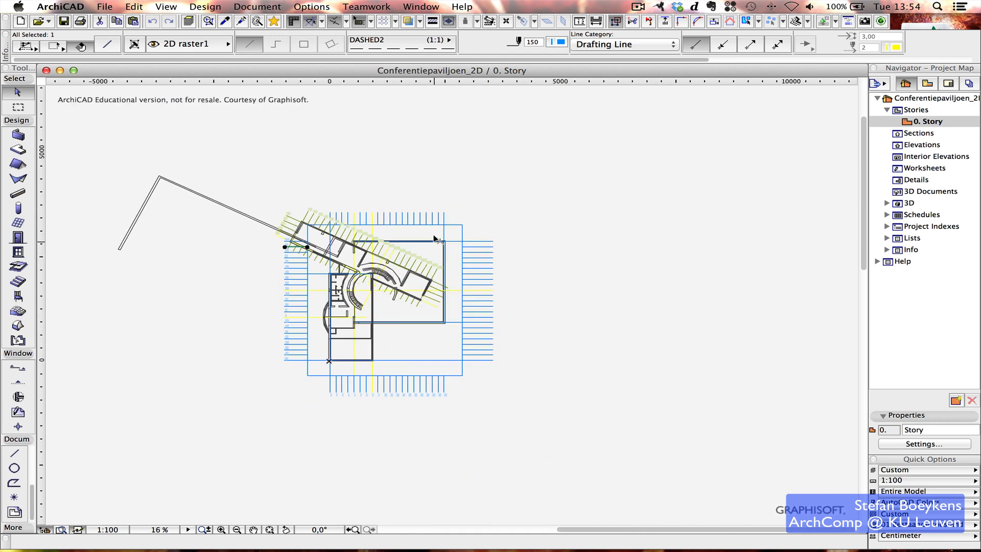
middle_click_drag(474, 213, 580, 203)
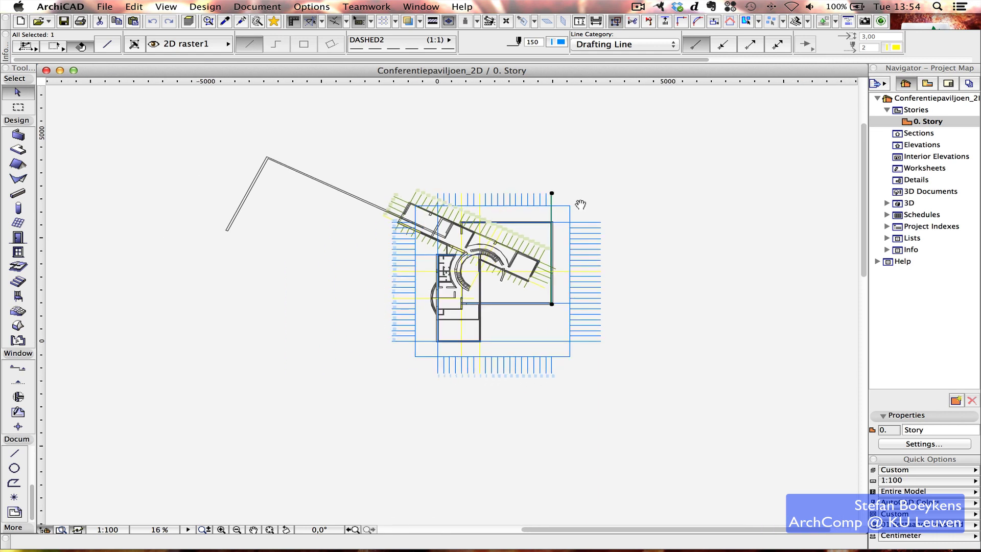
key("Escape")
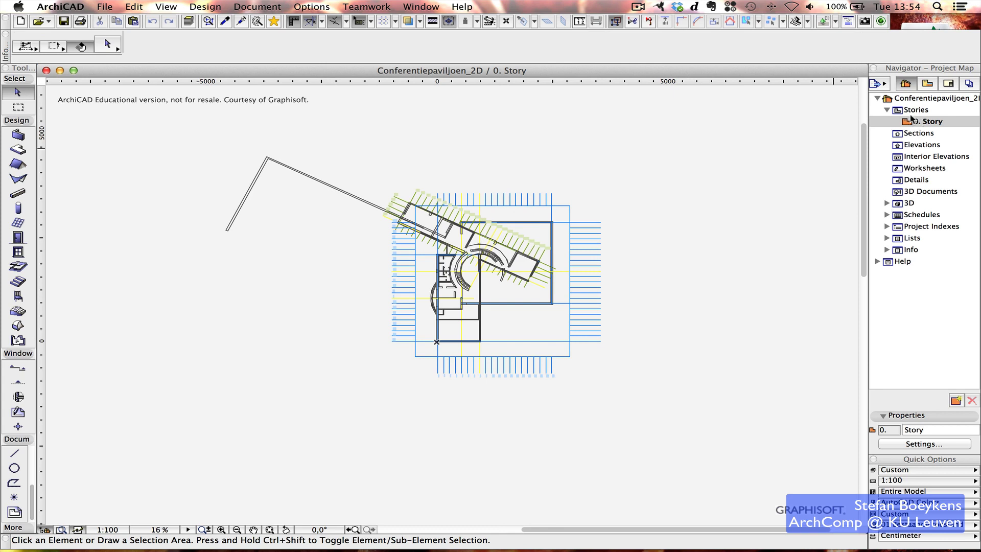
left_click(887, 202)
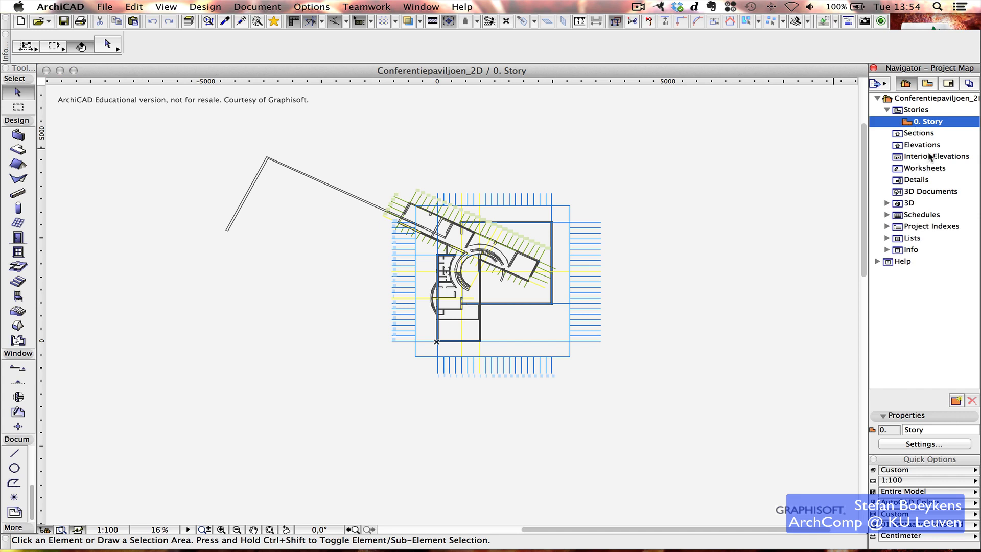
left_click(245, 7)
mouse_move(344, 21)
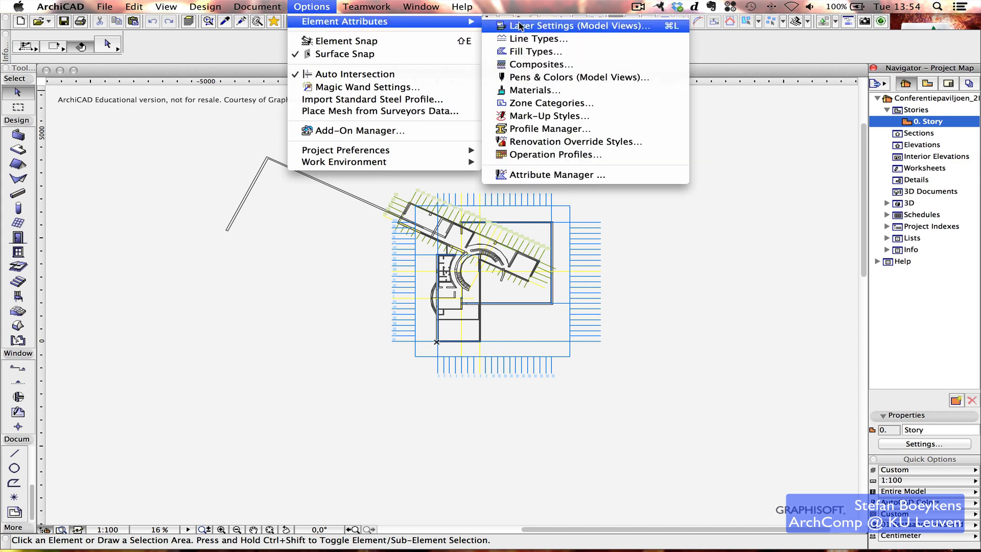
left_click(539, 24)
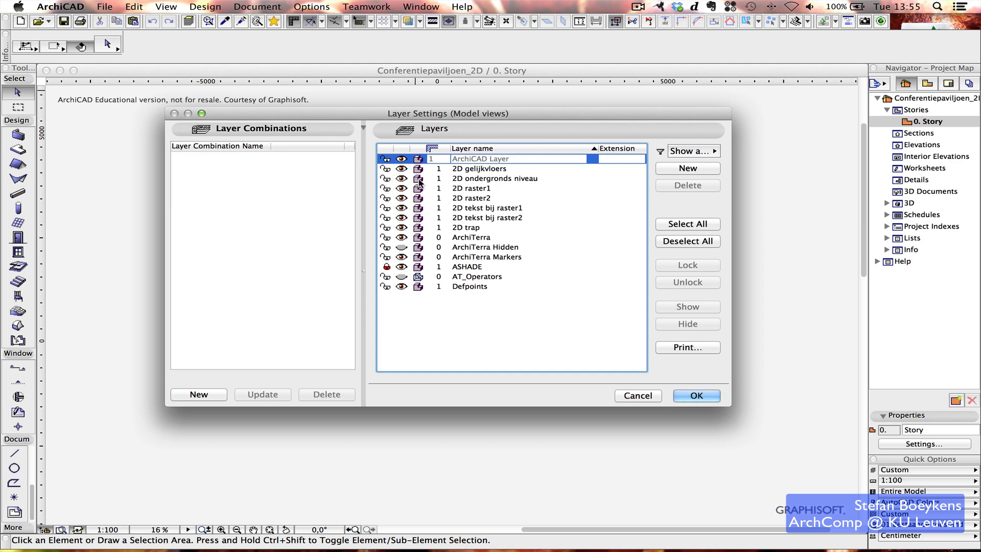
left_click(636, 395)
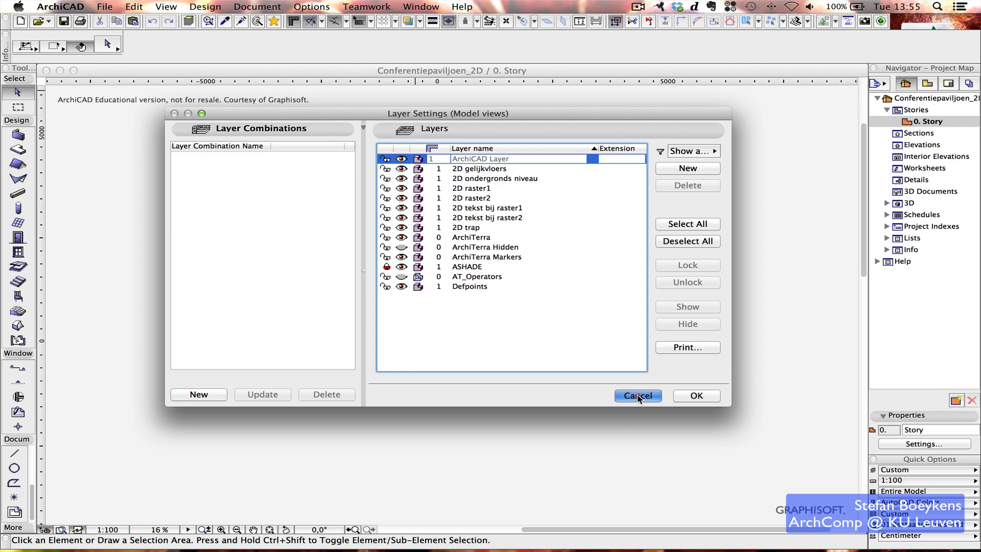
left_click(311, 6)
mouse_move(344, 22)
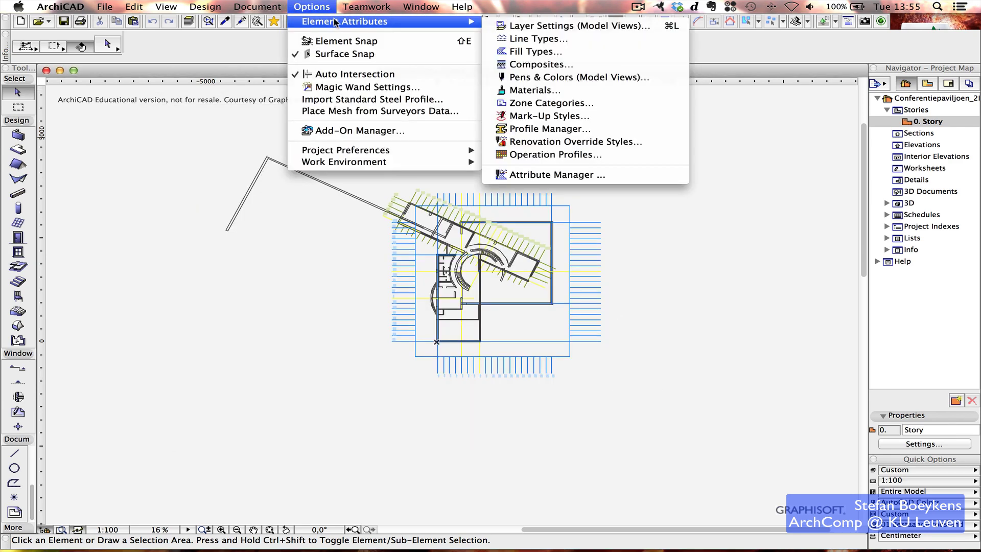
left_click(550, 43)
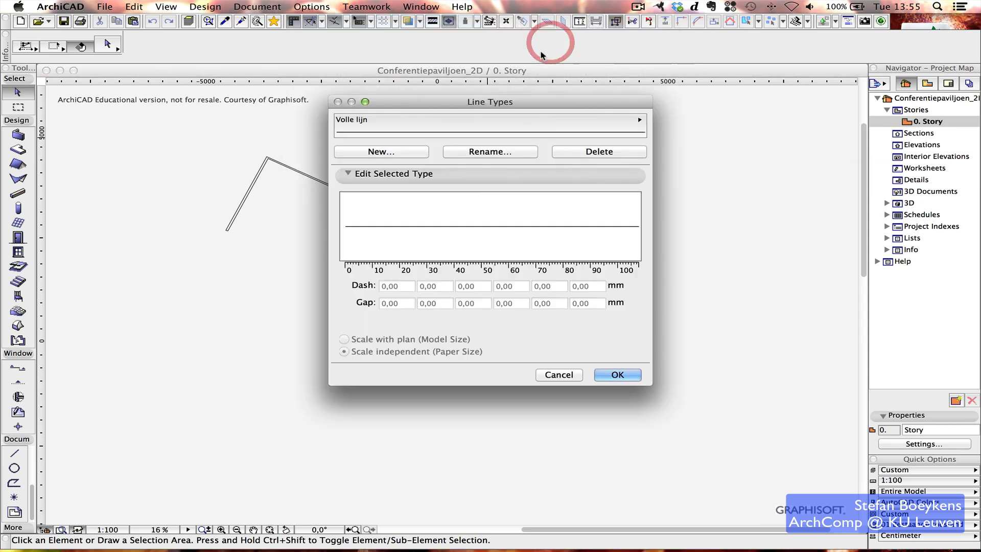
left_click(537, 118)
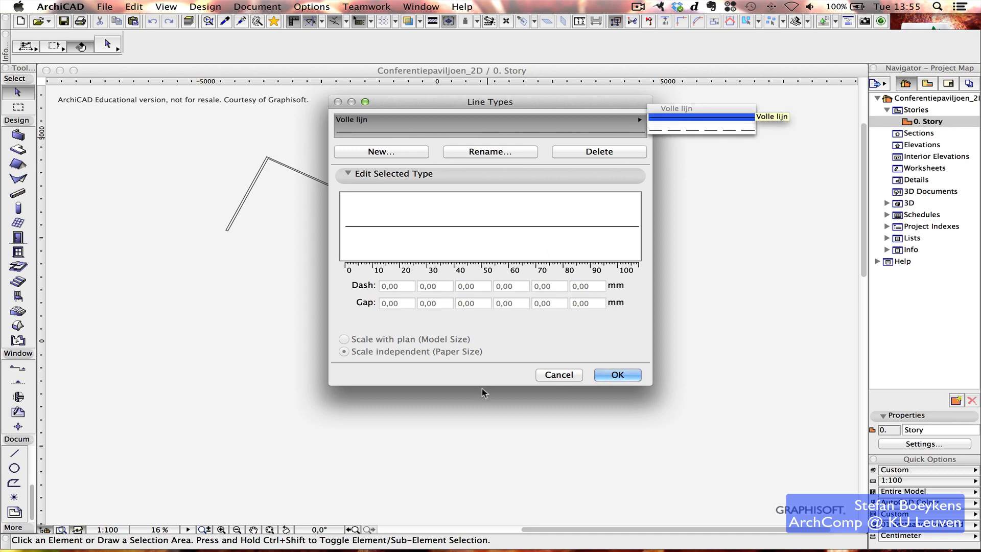
left_click(560, 376)
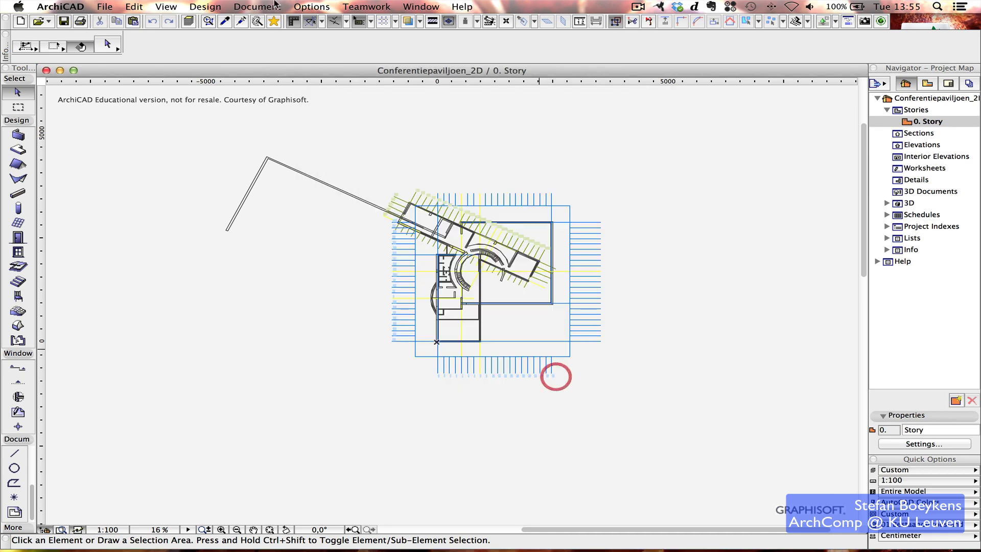
left_click(340, 7)
mouse_move(344, 21)
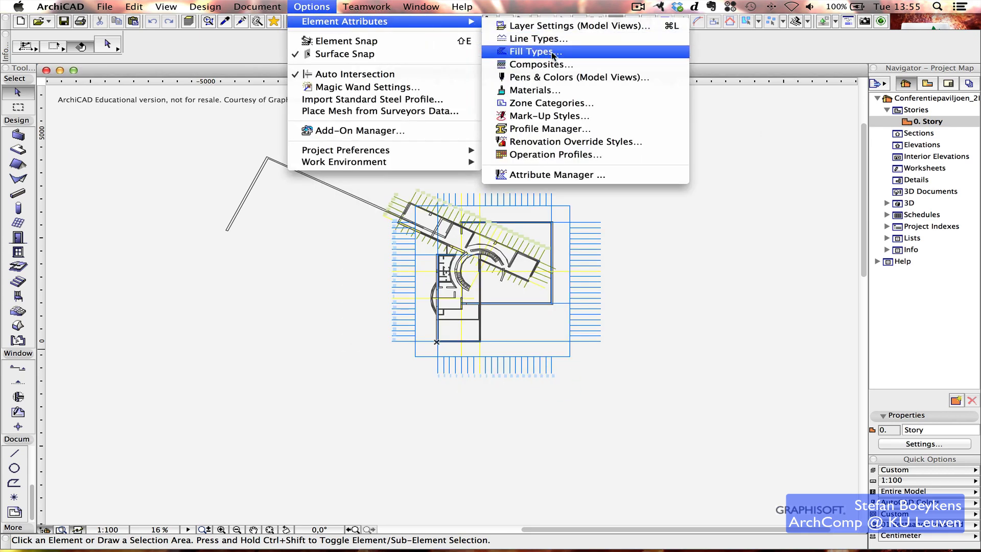
left_click(553, 51)
left_click(498, 51)
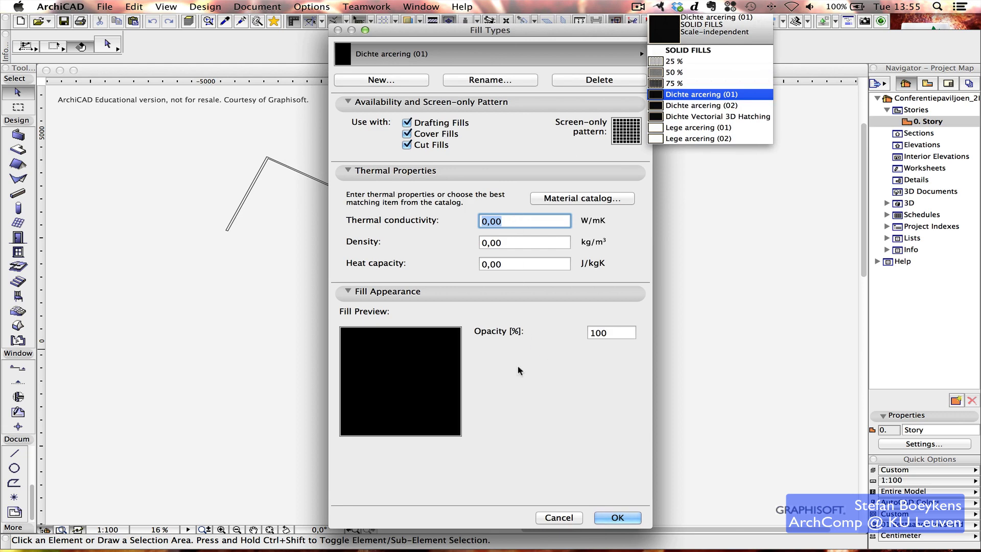
left_click(566, 520)
left_click(566, 520)
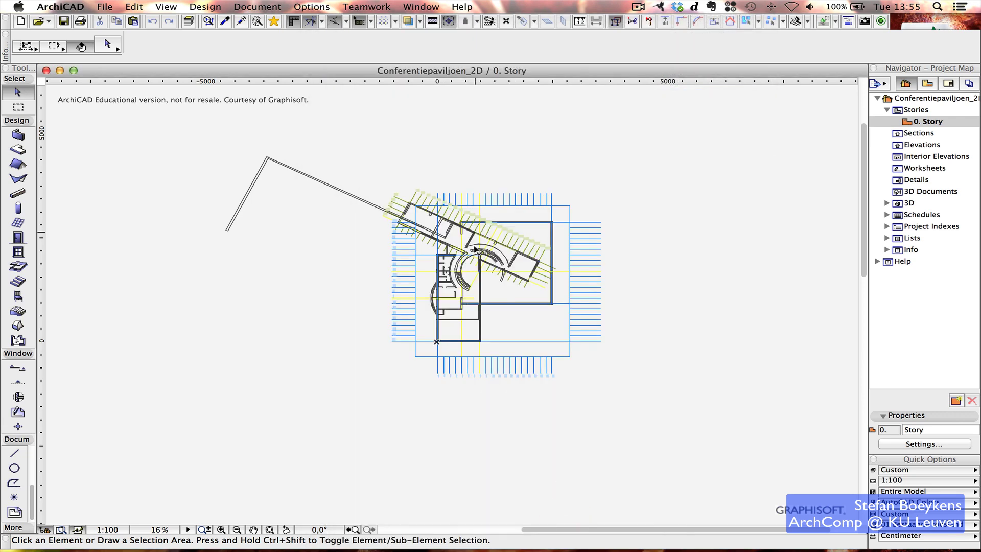
scroll(475, 252, "up", 1)
scroll(475, 252, "up", 10)
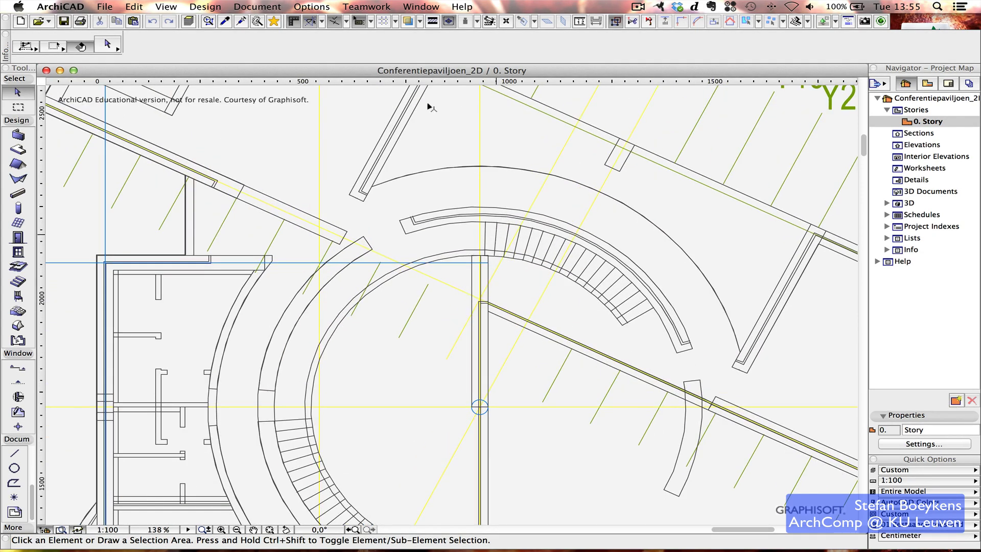
left_click(332, 5)
mouse_move(345, 21)
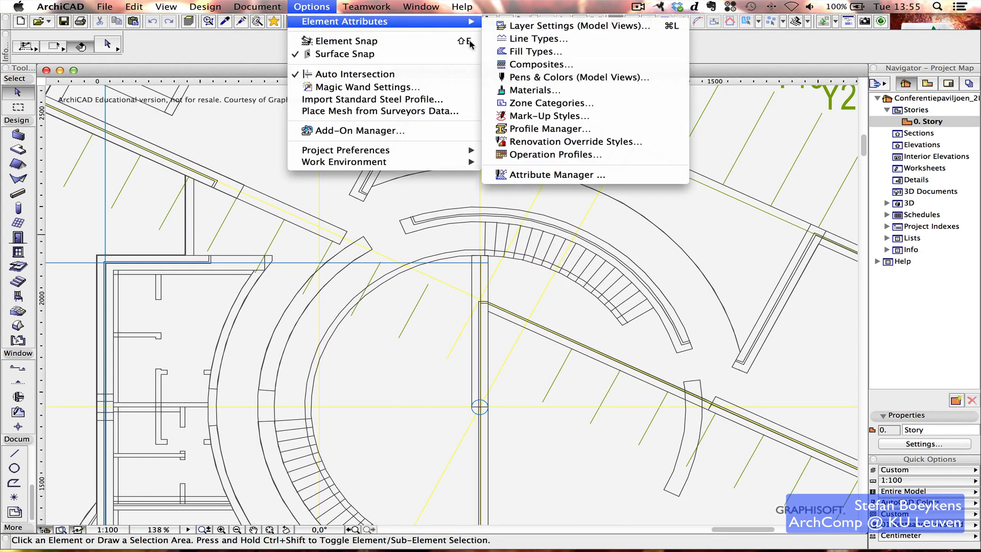
left_click(535, 64)
left_click(513, 85)
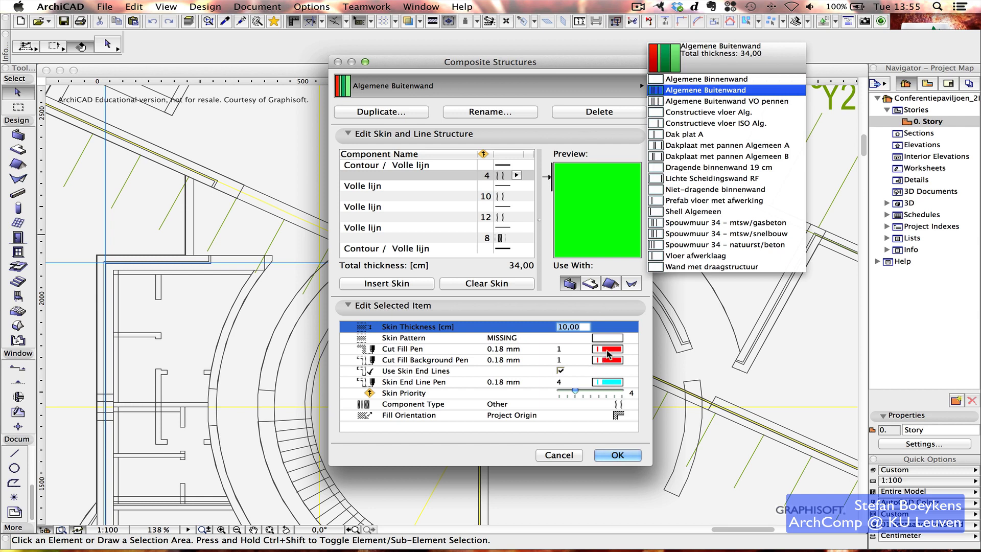
left_click(454, 181)
left_click(607, 338)
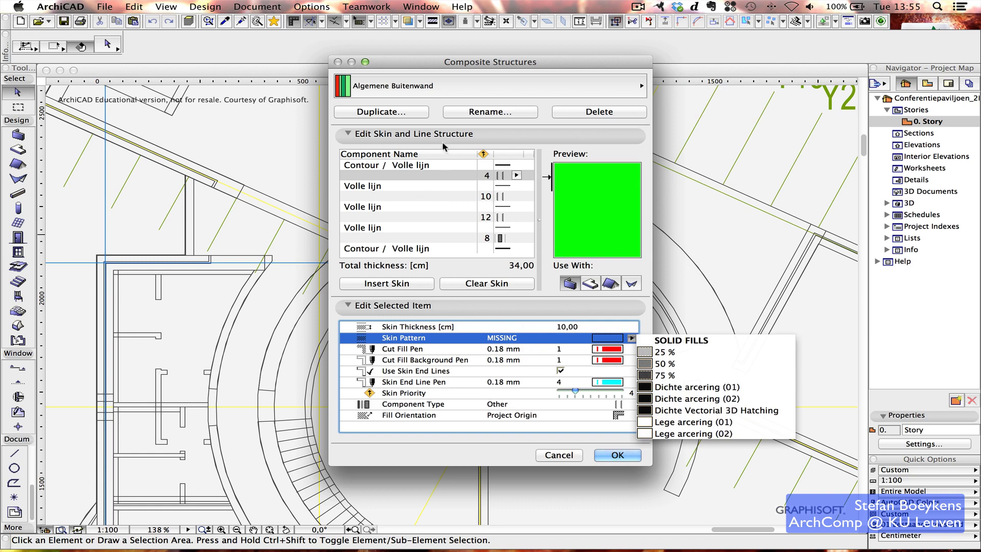
left_click(472, 80)
left_click(557, 454)
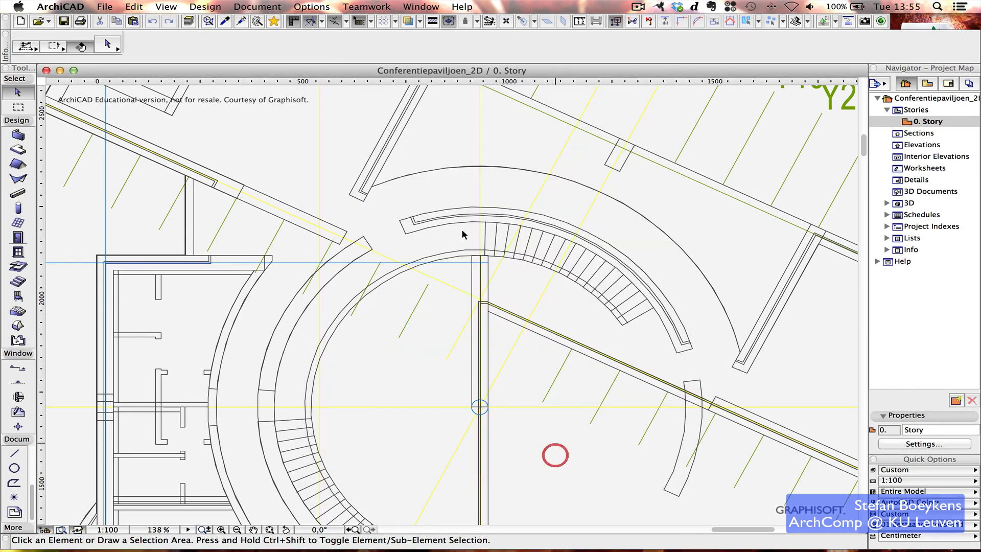
left_click(313, 5)
mouse_move(345, 21)
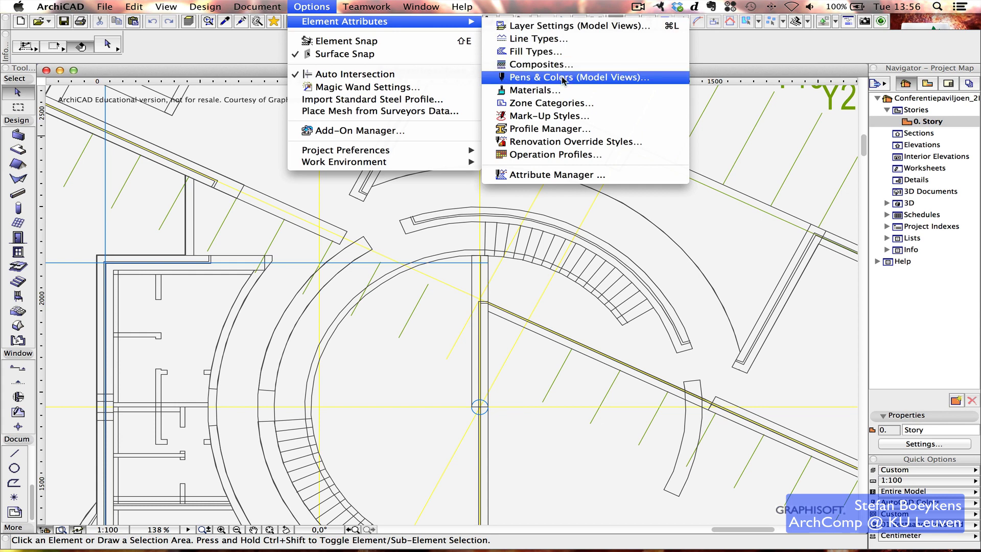
- Dismiss the attributes list, frame the whole building with its grid, and show the File menu's recent projects
left_click(262, 41)
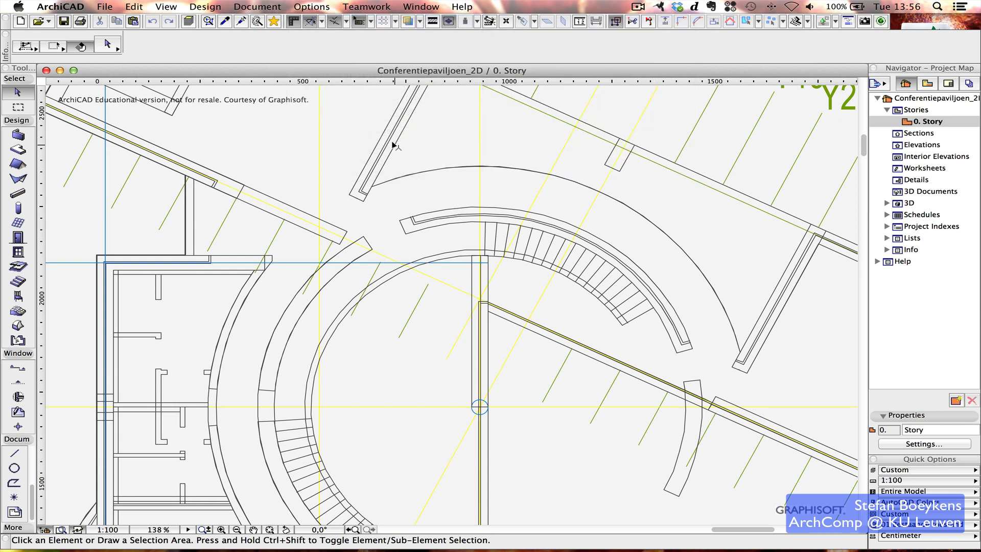
left_click(378, 172)
mouse_move(547, 466)
middle_mouse_down()
mouse_move(546, 193)
mouse_move(559, 376)
mouse_move(571, 153)
middle_mouse_up()
scroll(536, 212, "down", 1)
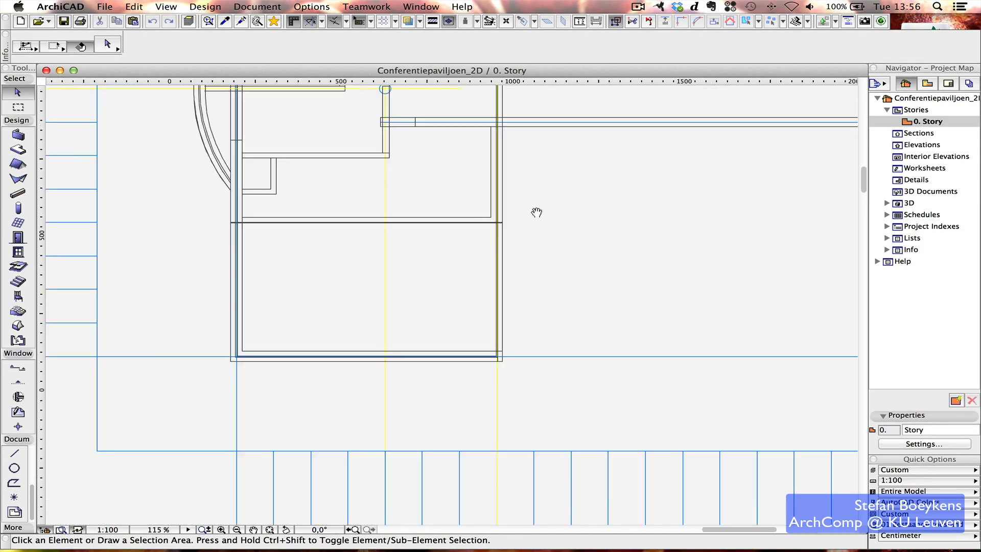
scroll(535, 212, "down", 5)
mouse_move(536, 213)
middle_mouse_down()
mouse_move(551, 245)
mouse_move(443, 374)
mouse_move(495, 416)
mouse_move(578, 434)
middle_mouse_up()
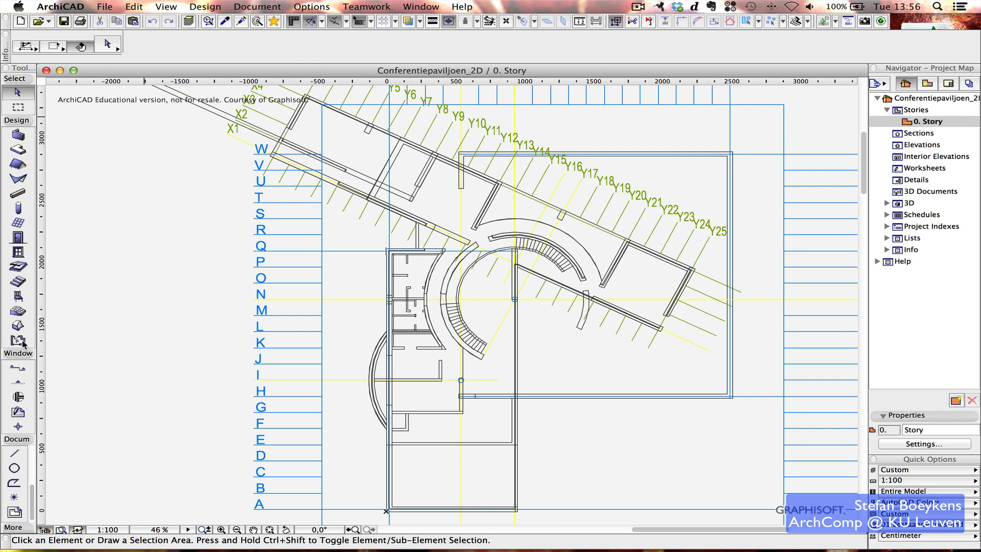
left_click(104, 6)
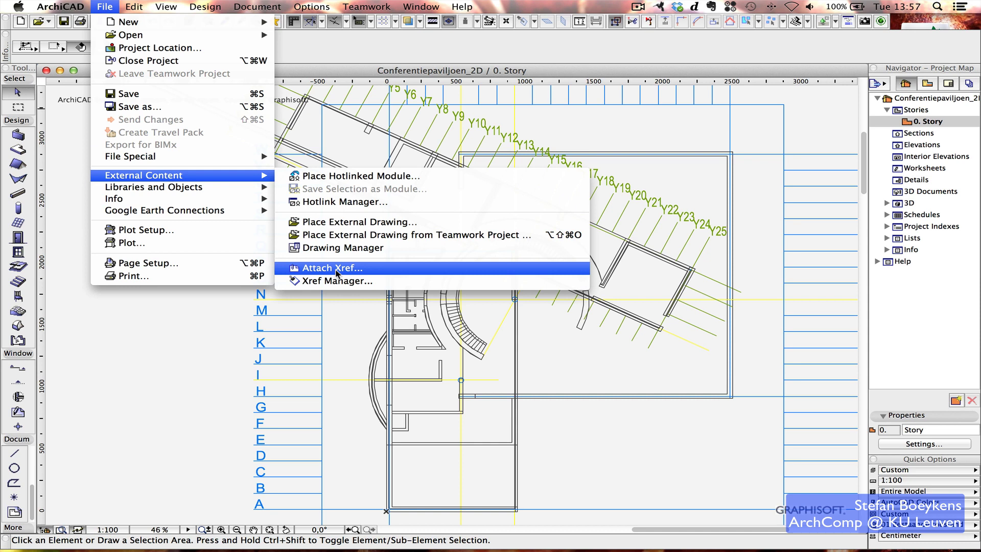
mouse_move(130, 35)
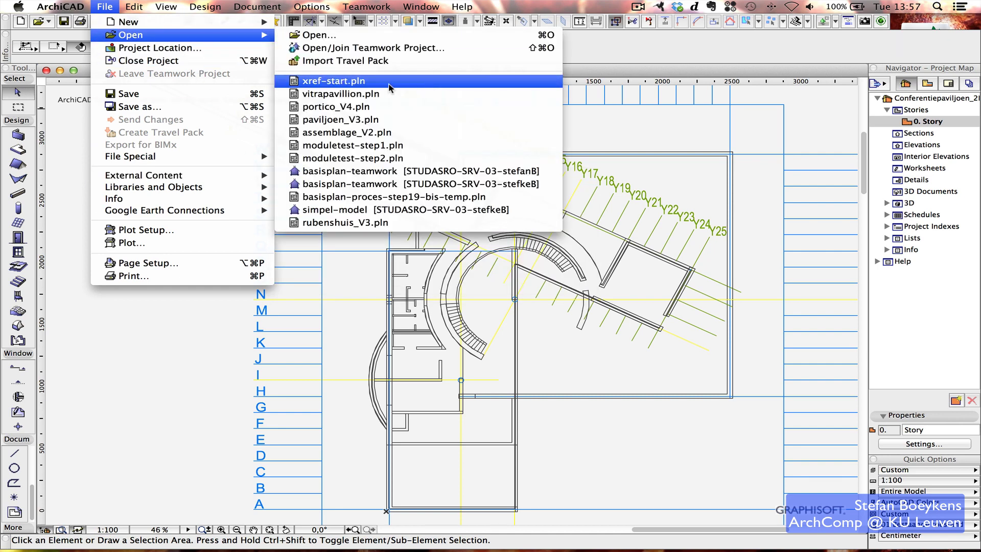
- Reopen xref-start.pln discarding the DWG plan, and review the Composites list without changes
left_click(389, 81)
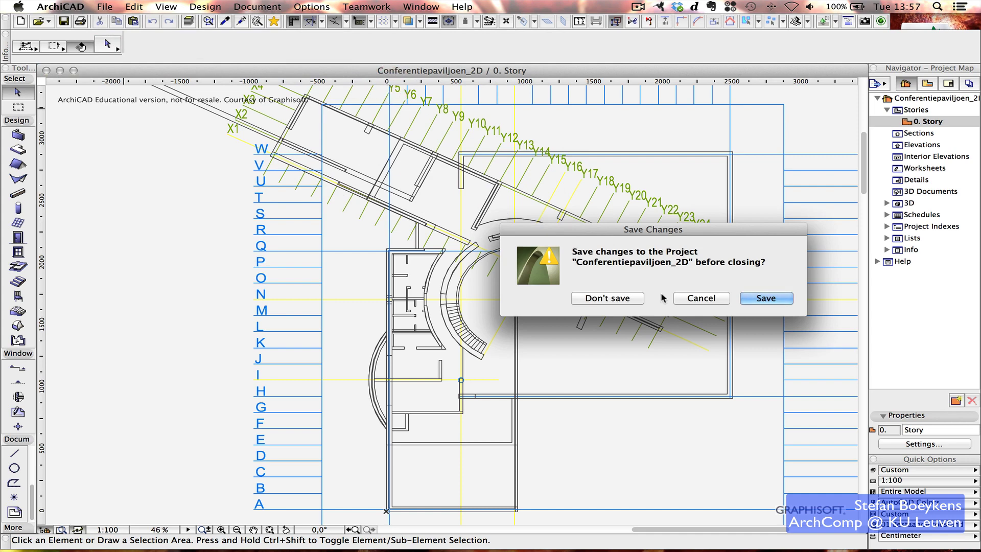
left_click(597, 298)
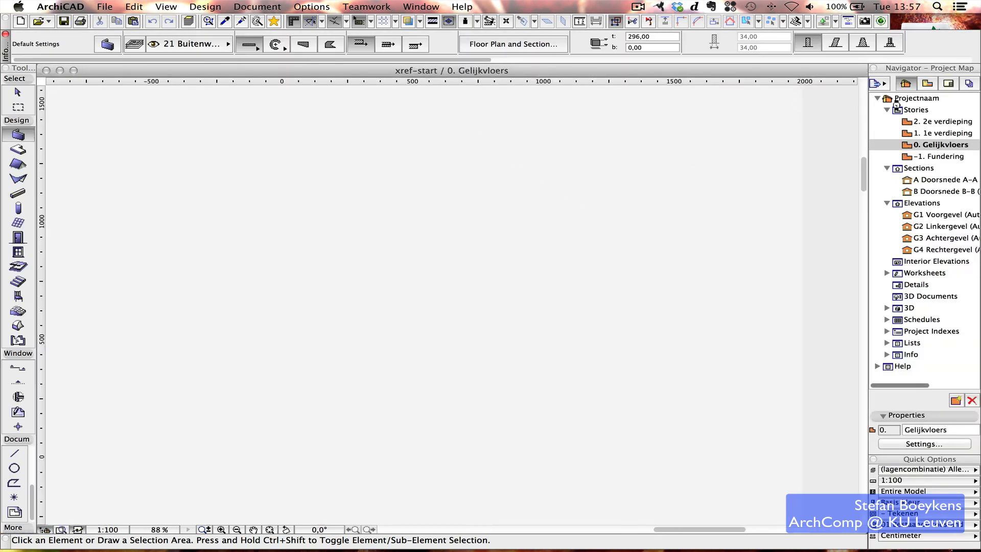
left_click(306, 7)
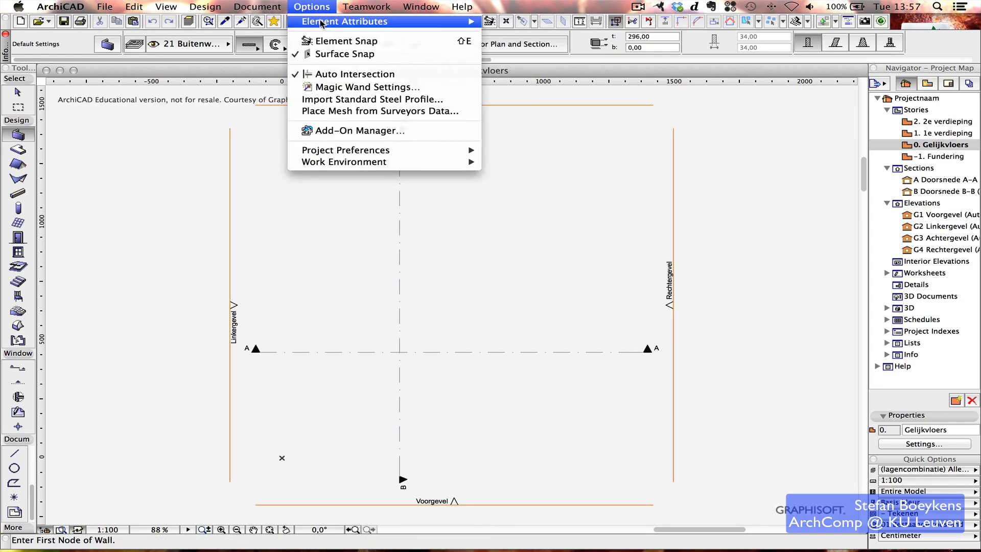
left_click(541, 65)
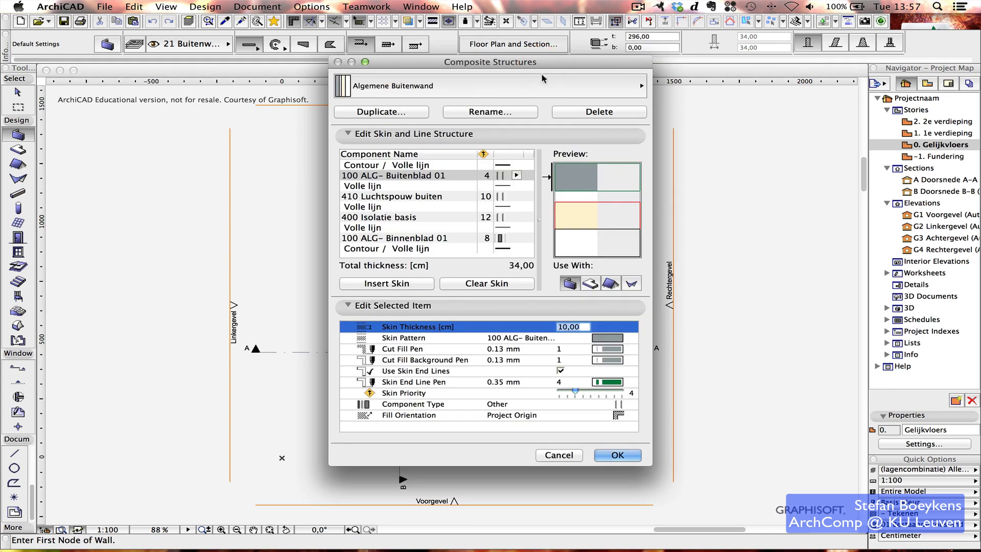
left_click(543, 75)
left_click(543, 75)
left_click(559, 455)
left_click(105, 7)
mouse_move(143, 175)
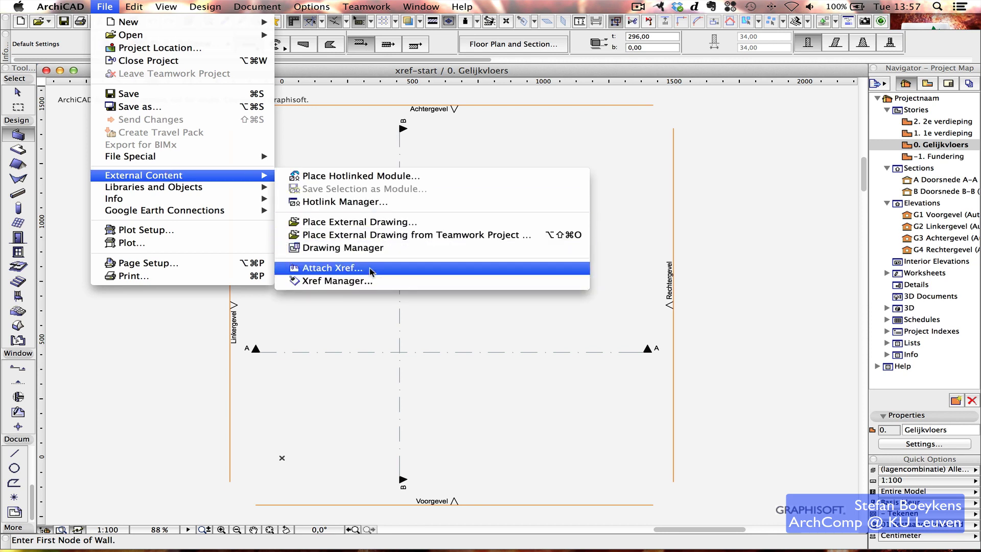
- Attach Conferentiepaviljoen_2D.dwg as an Xref at fixed coordinates using the '2 Import' translator
left_click(369, 268)
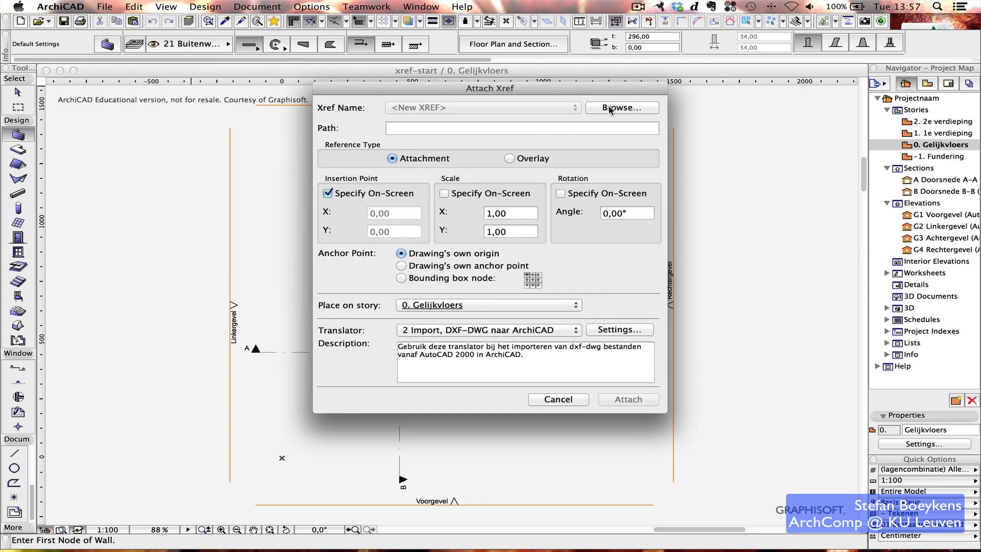
left_click(608, 106)
left_click(741, 168)
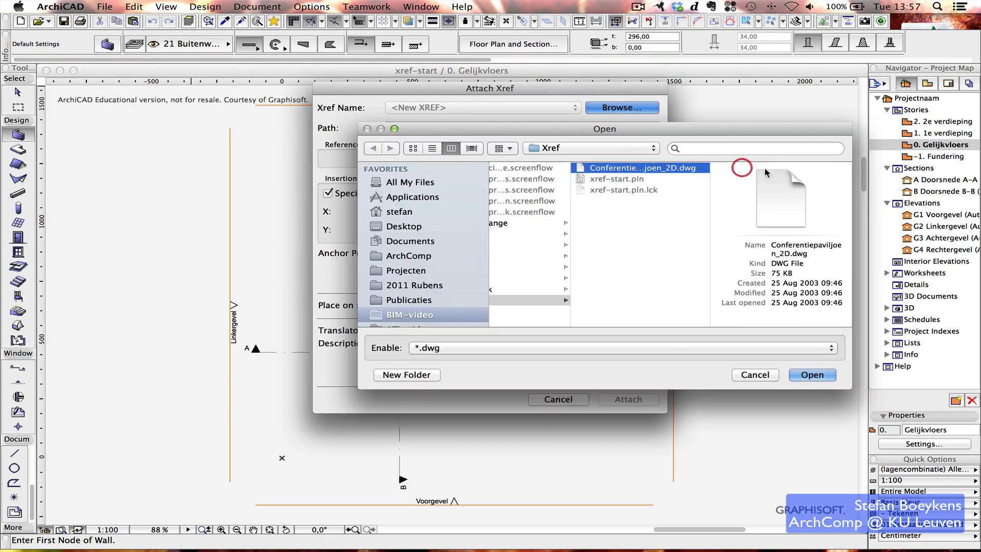
left_click(819, 378)
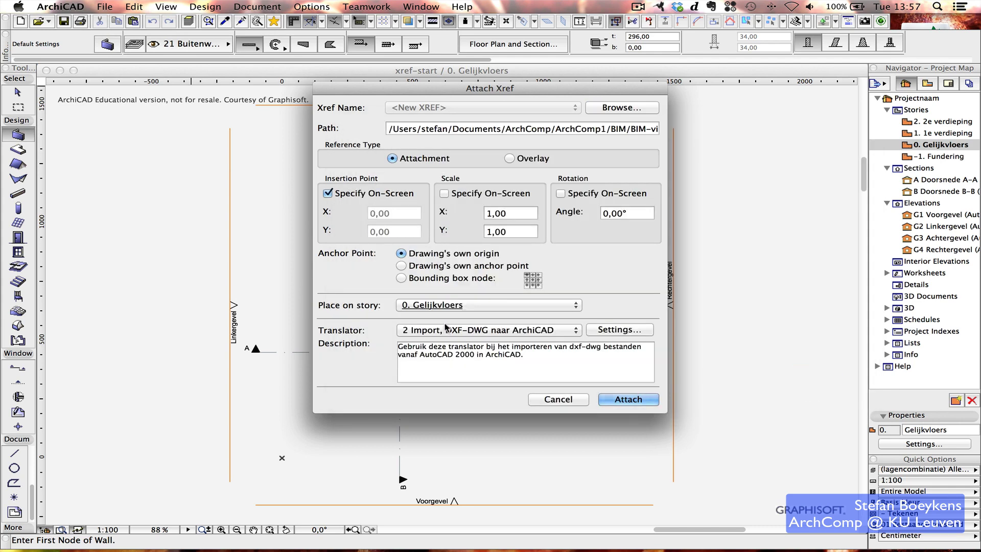
left_click(327, 194)
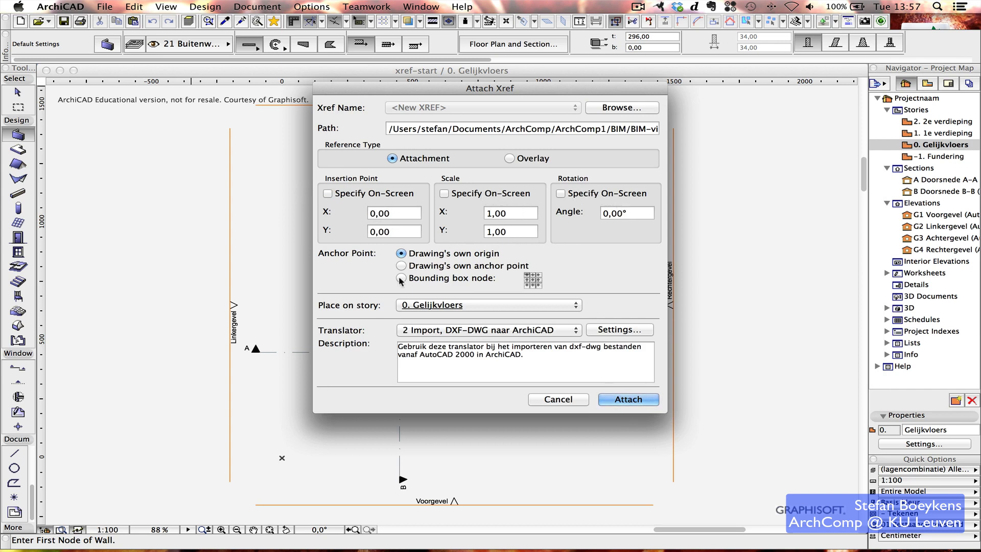
left_click(452, 337)
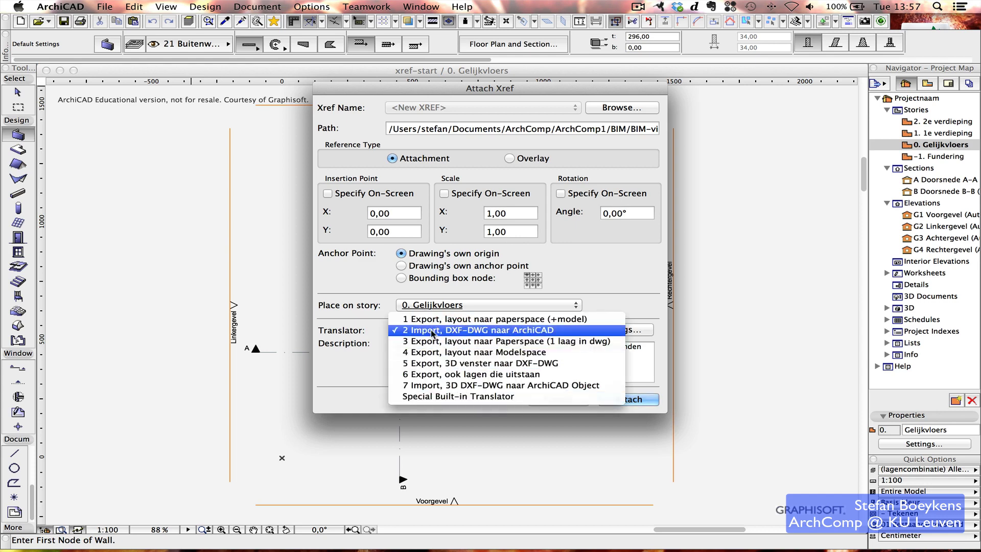
left_click(433, 333)
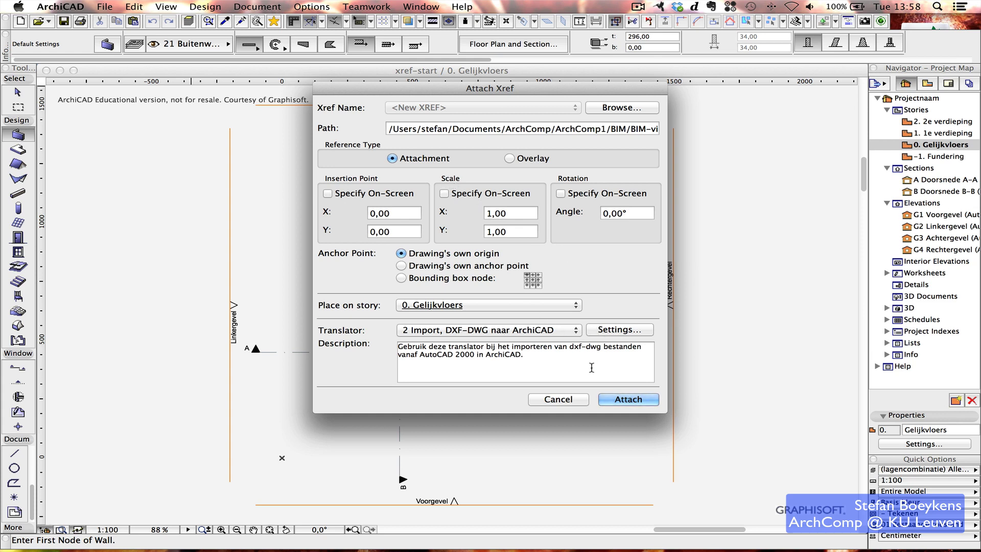
left_click(624, 400)
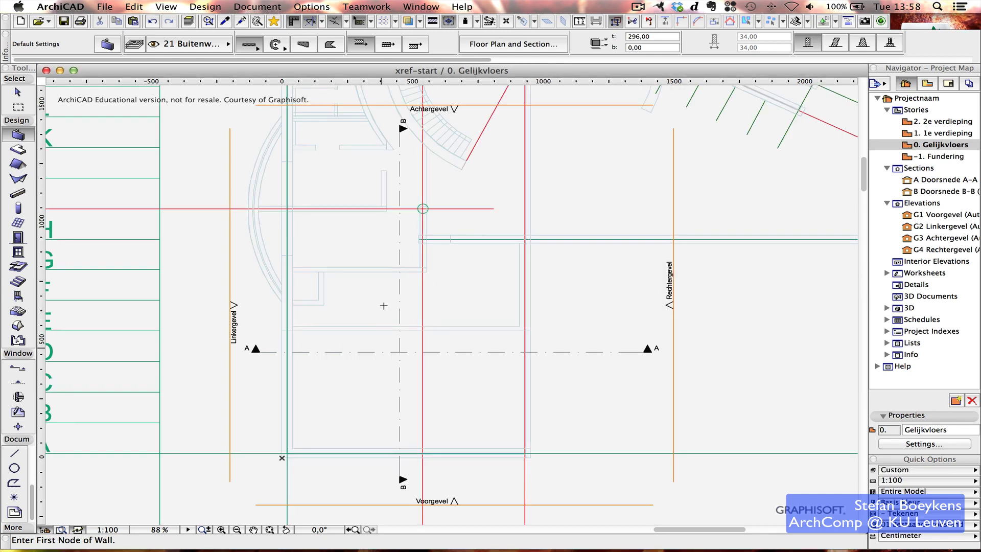
scroll(383, 306, "down", 2)
scroll(384, 305, "down", 3)
scroll(386, 305, "up", 4)
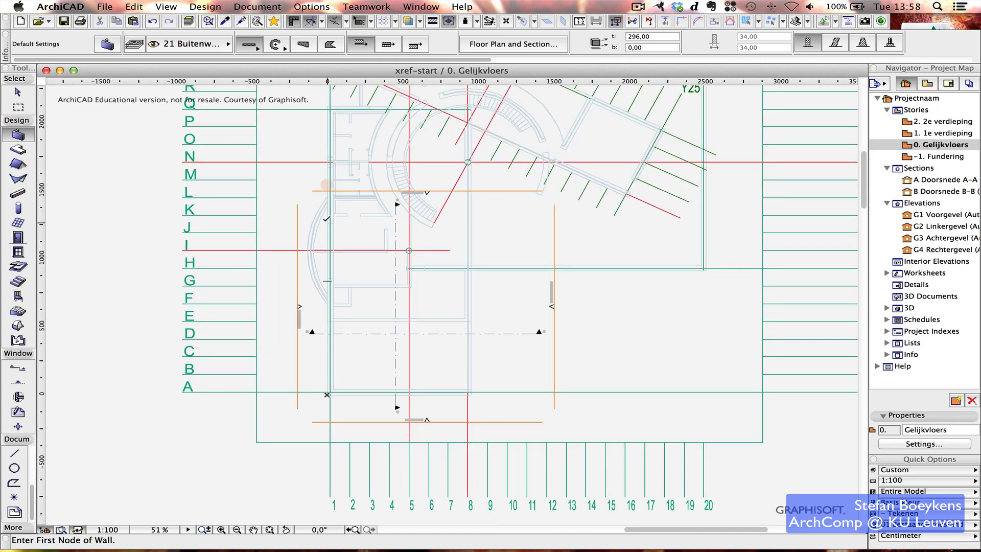
left_click(328, 6)
mouse_move(345, 22)
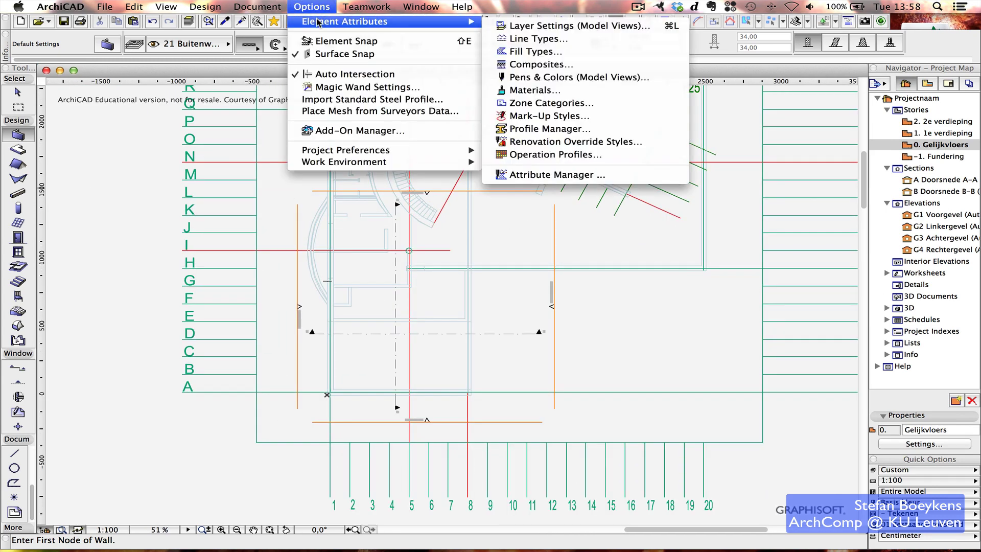
left_click(541, 65)
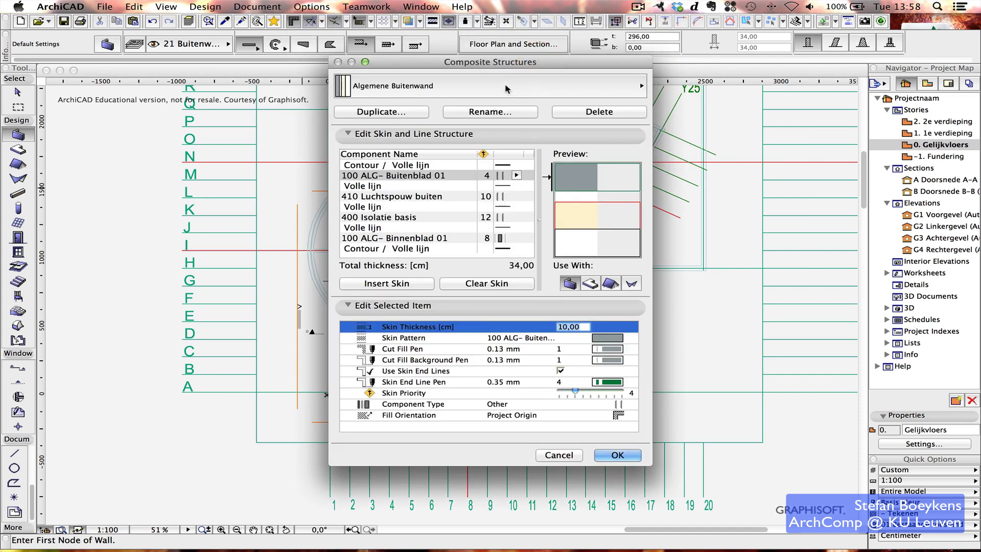
left_click(504, 85)
left_click(691, 134)
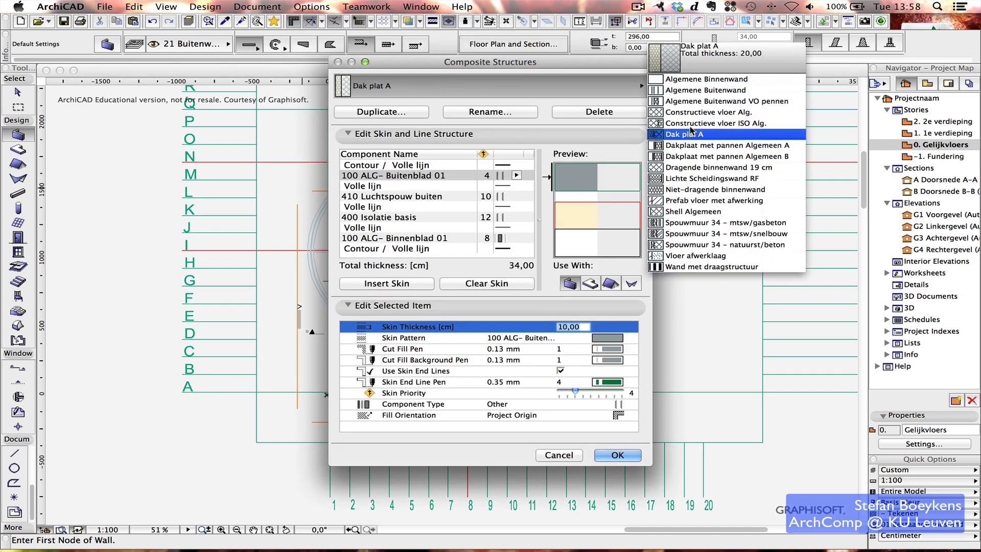
left_click(705, 90)
left_click(420, 92)
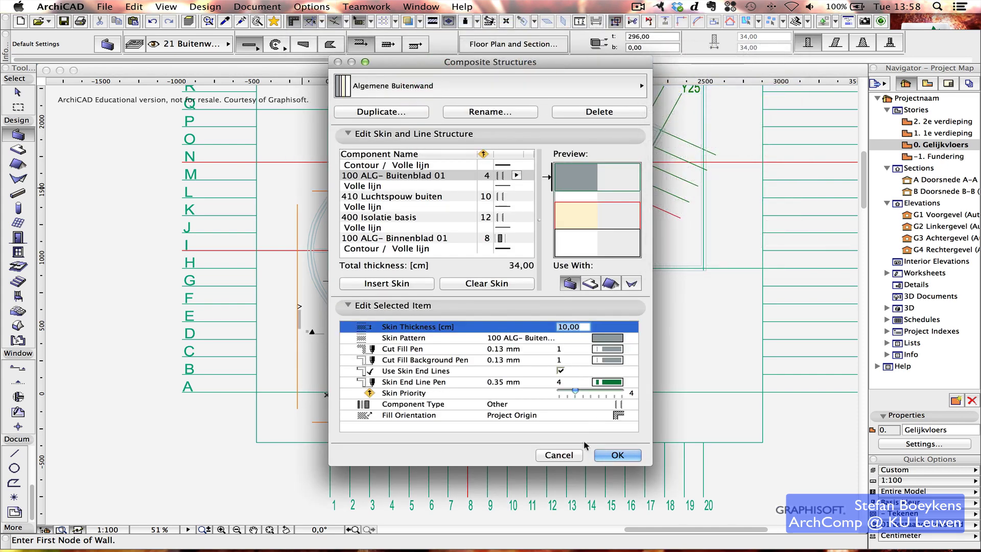
left_click(559, 455)
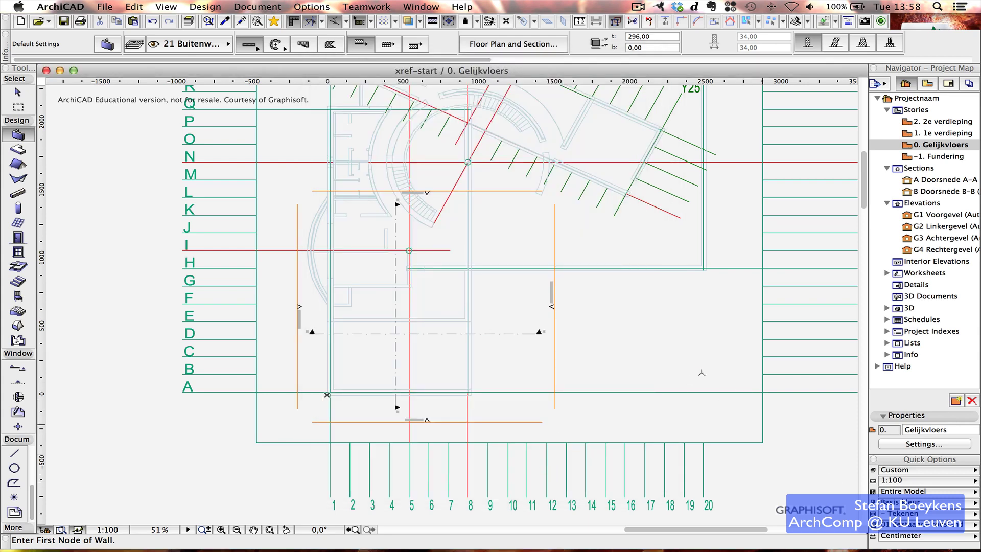
scroll(352, 394, "down", 3)
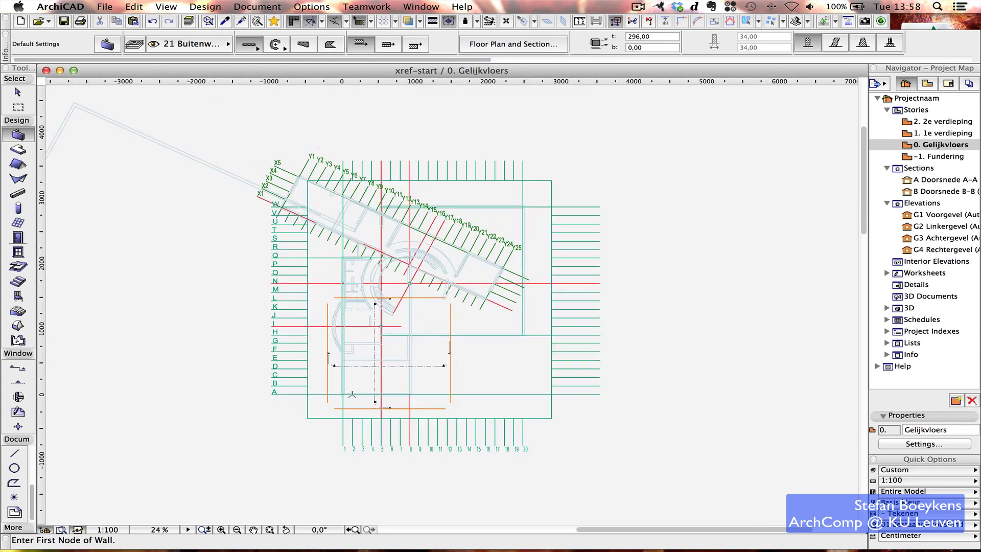
scroll(352, 394, "up", 10)
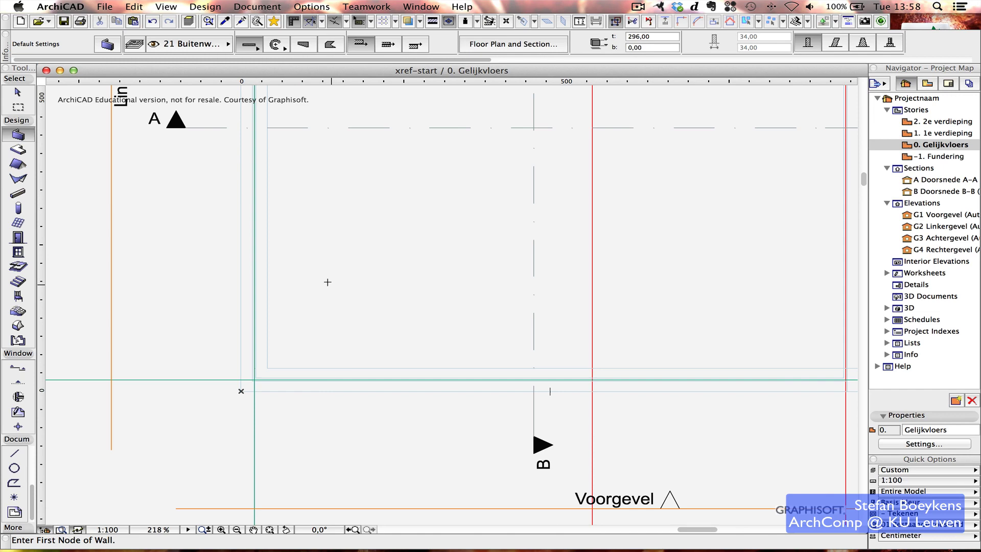
key("super+l")
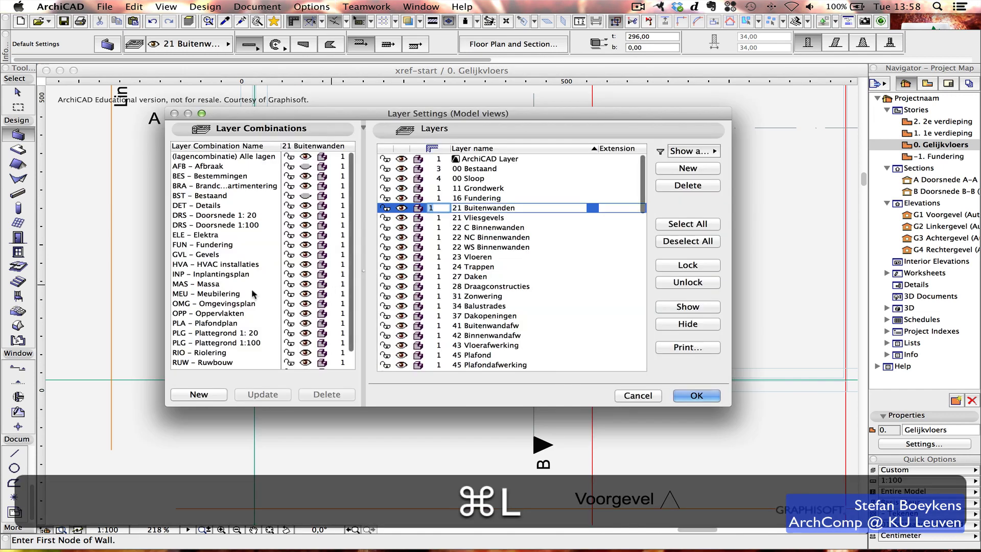
left_click_drag(319, 115, 319, 91)
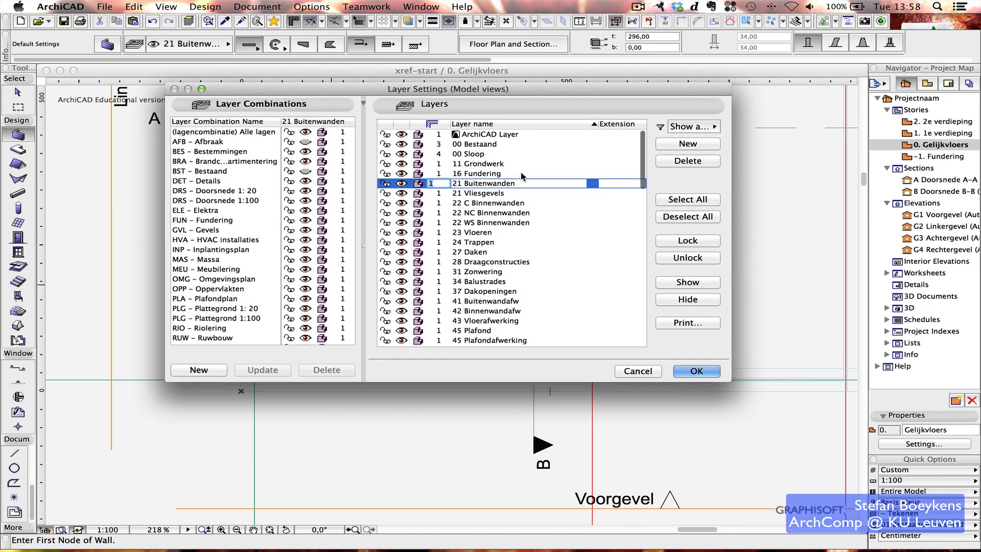
scroll(522, 176, "down", 5)
scroll(522, 177, "down", 5)
scroll(522, 176, "down", 5)
scroll(485, 219, "down", 5)
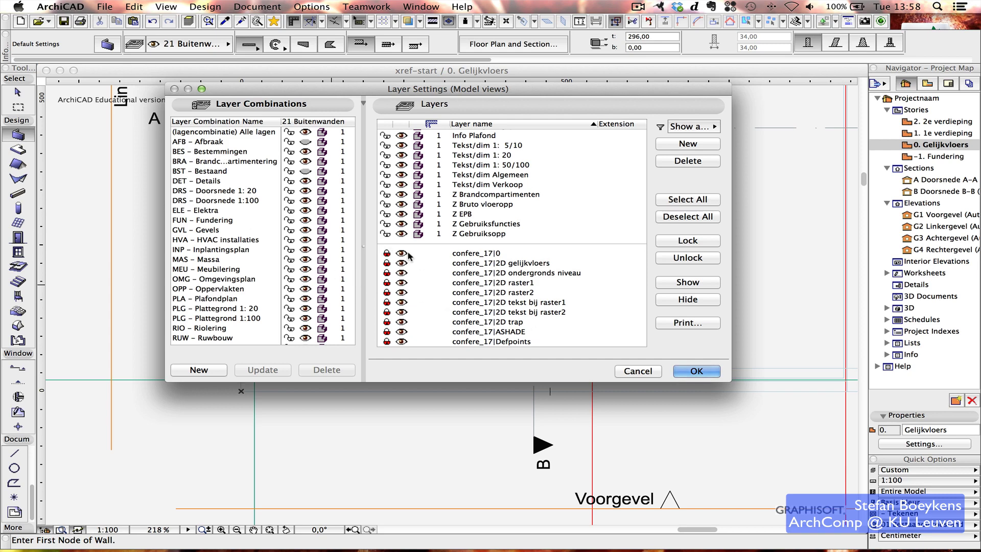
left_click(642, 375)
left_click(579, 21)
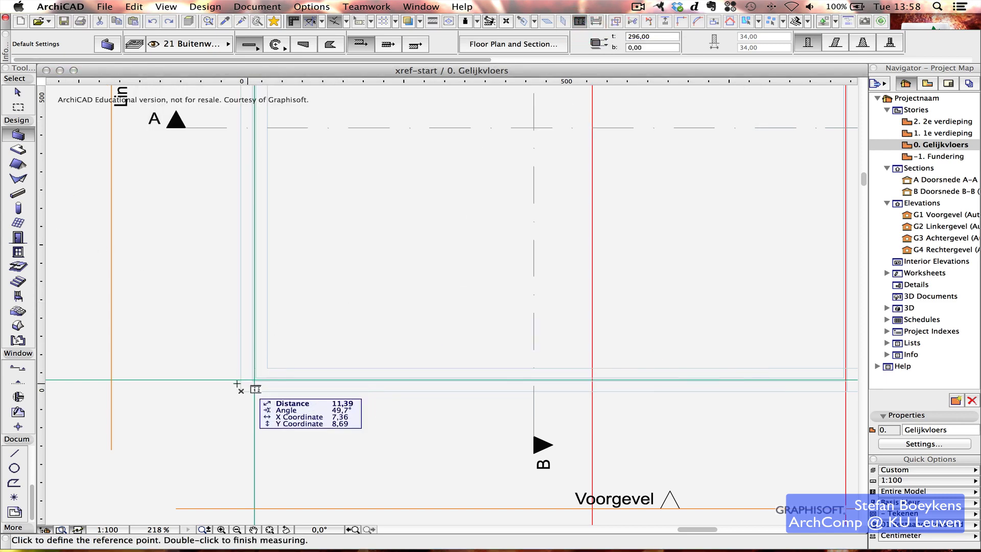
left_click(267, 367)
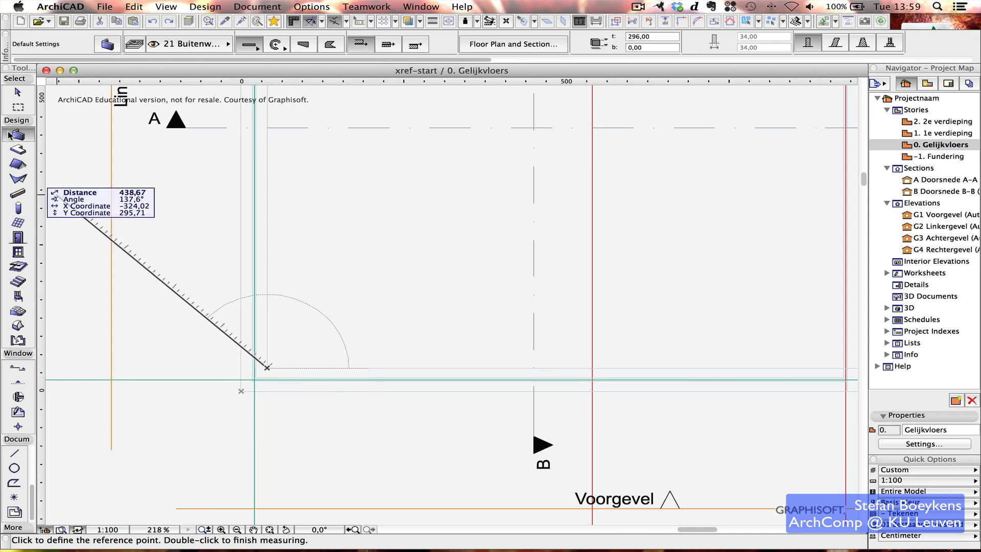
key("Escape")
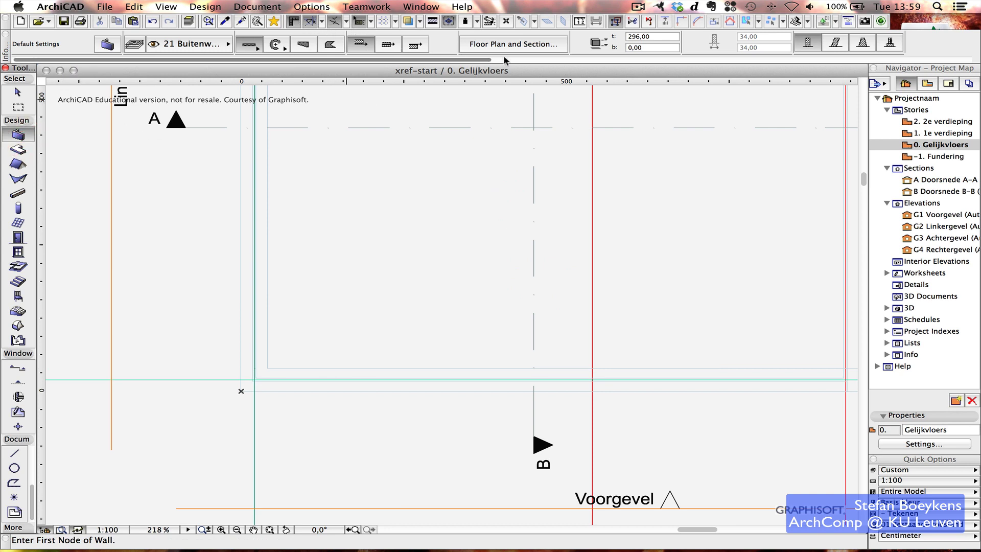
- Link all three wall surfaces and set them to Steen-Beton in Wall Default Settings
left_click(108, 45)
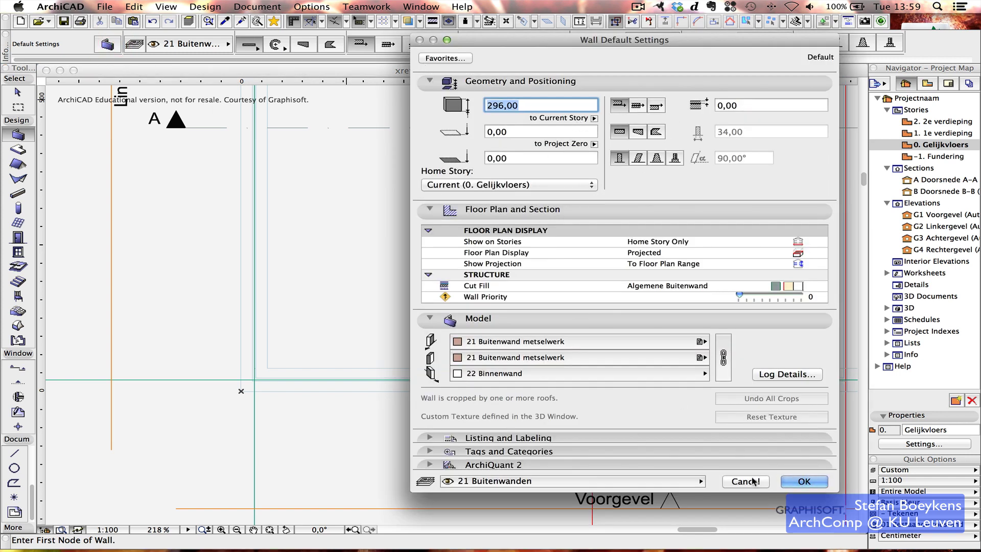
left_click(723, 357)
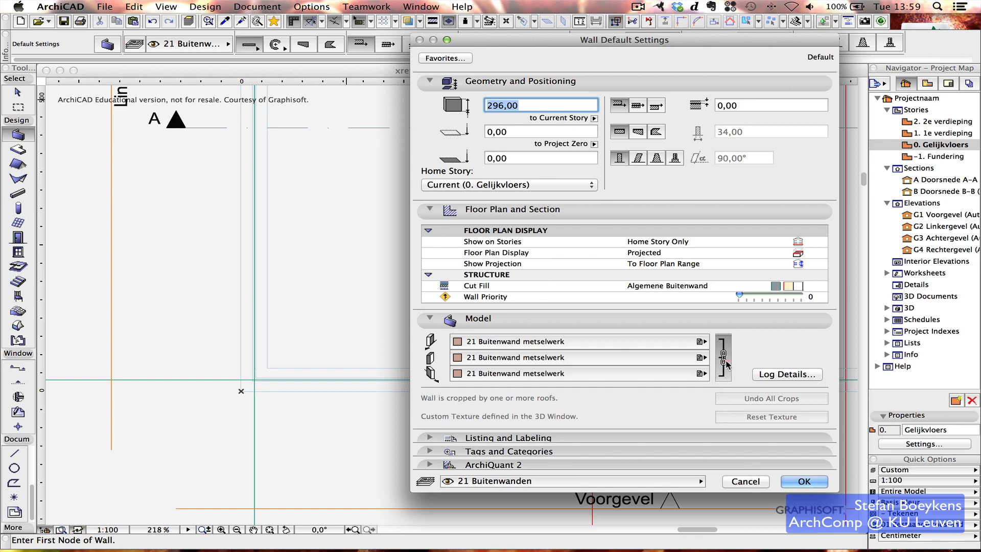
left_click(688, 343)
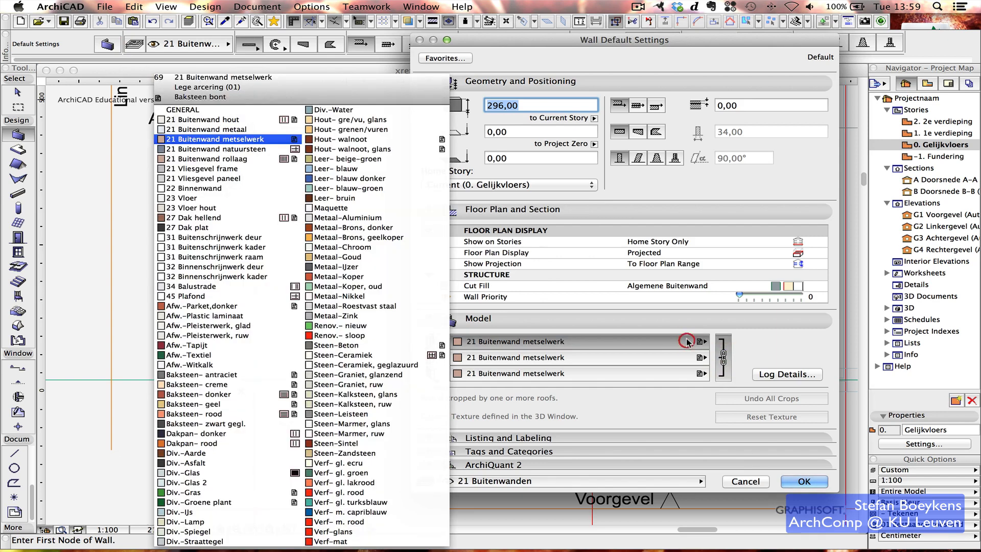
left_click(346, 350)
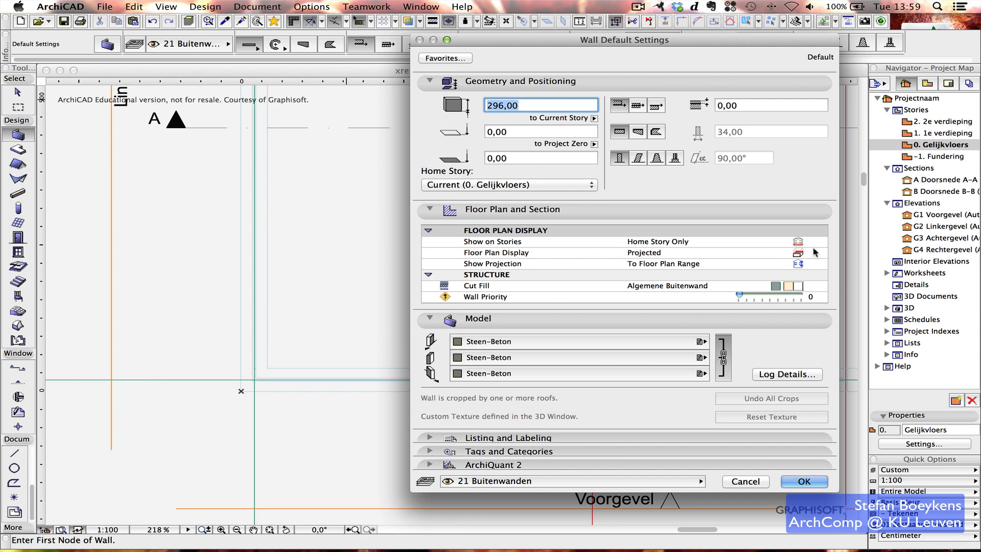
left_click(806, 481)
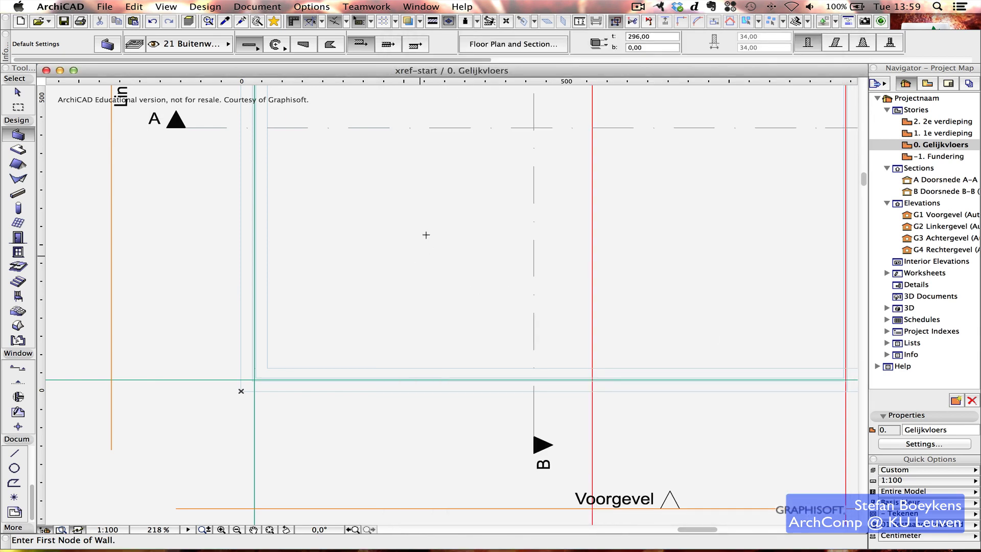
- Give the Algemene Buitenwand outer skin the 220 Prefab beton fill at 17,5 cm thickness
left_click(296, 6)
mouse_move(345, 21)
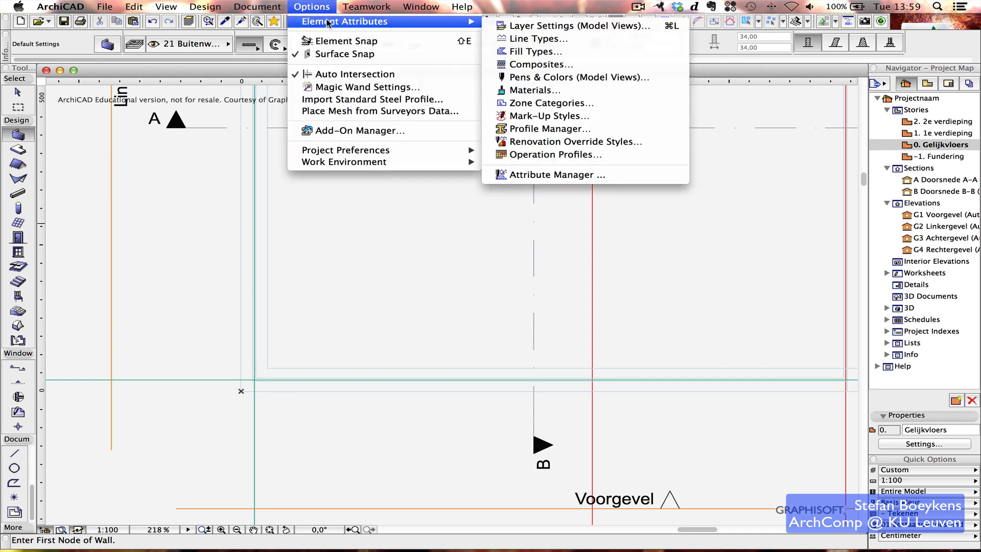
left_click(542, 66)
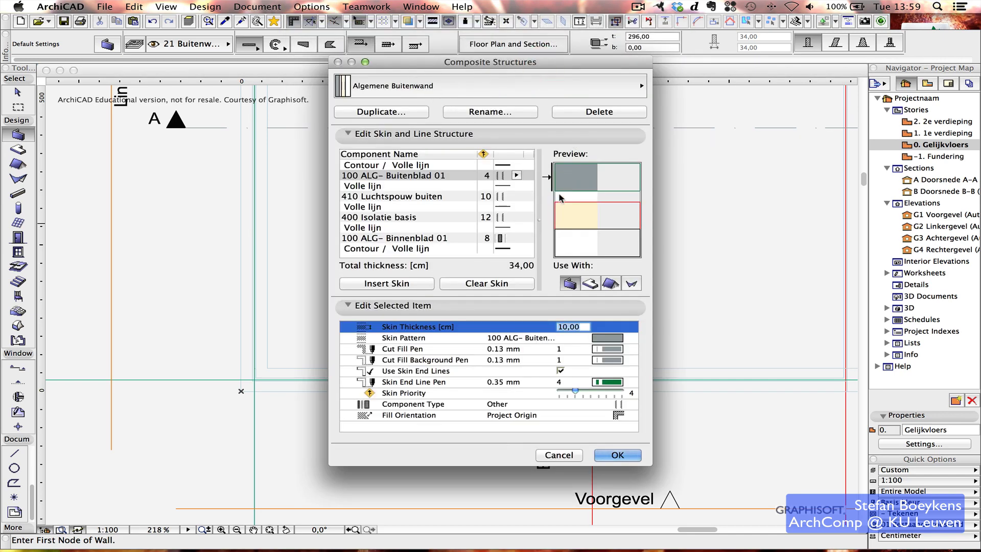
left_click(608, 338)
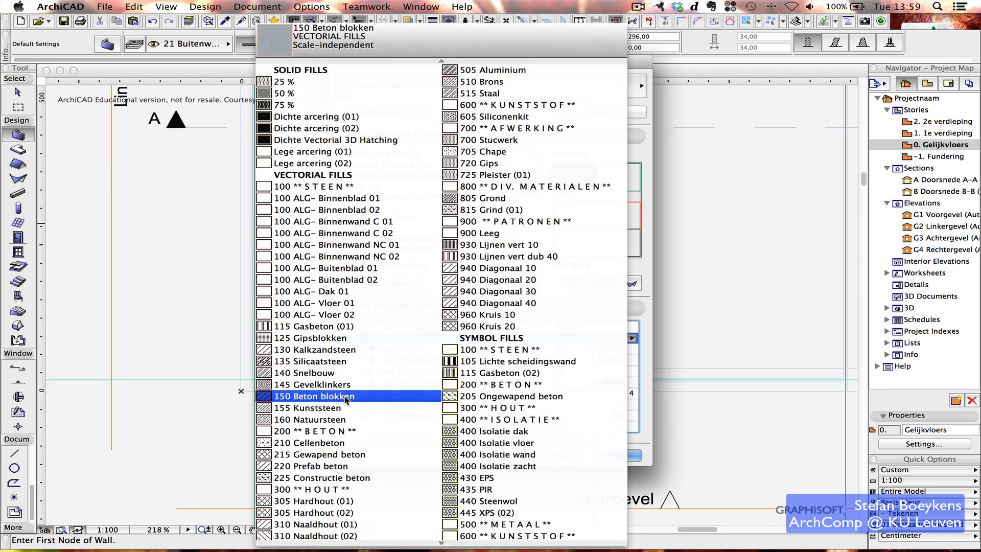
scroll(336, 439, "down", 1)
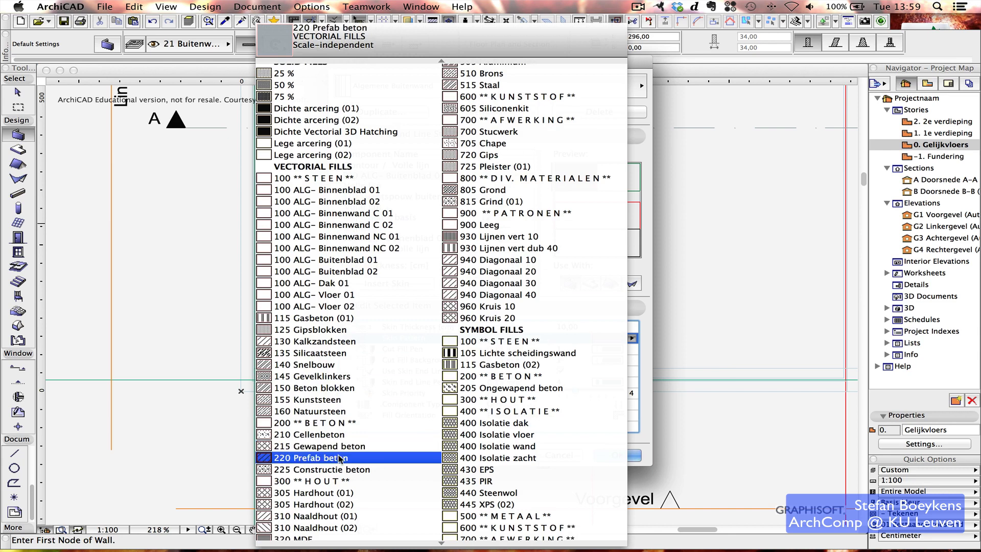
left_click(336, 458)
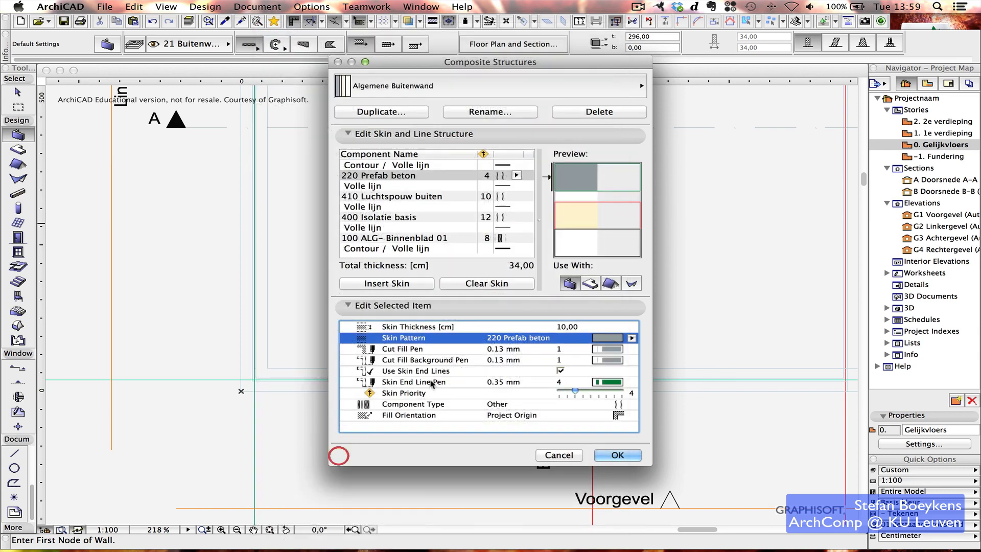
left_click(583, 327)
type("17,")
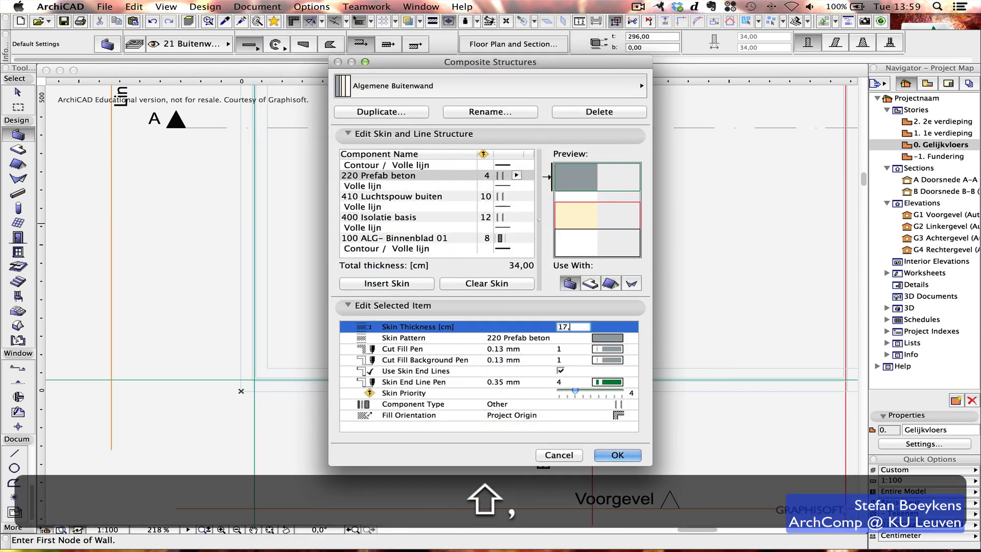
type("5")
key("shift+Return")
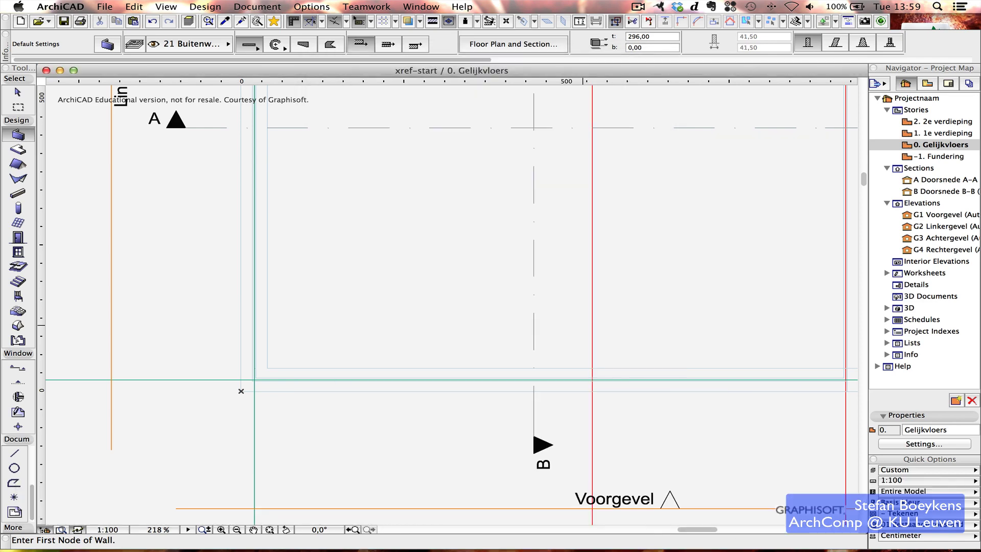
- Give the outer skin a white fill background and delete the 410 Luchtspouw buiten cavity skin
left_click(312, 6)
mouse_move(345, 21)
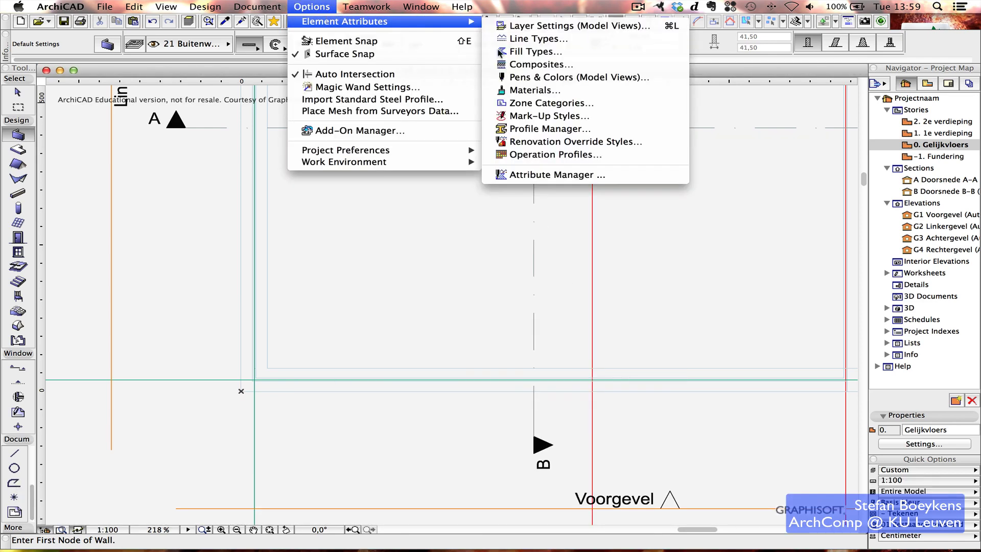
left_click(540, 66)
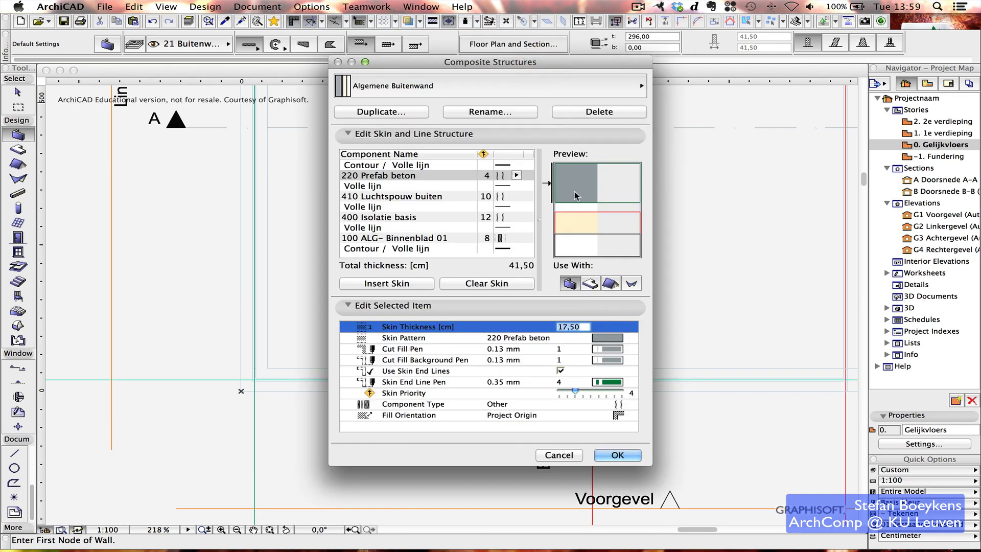
left_click(603, 361)
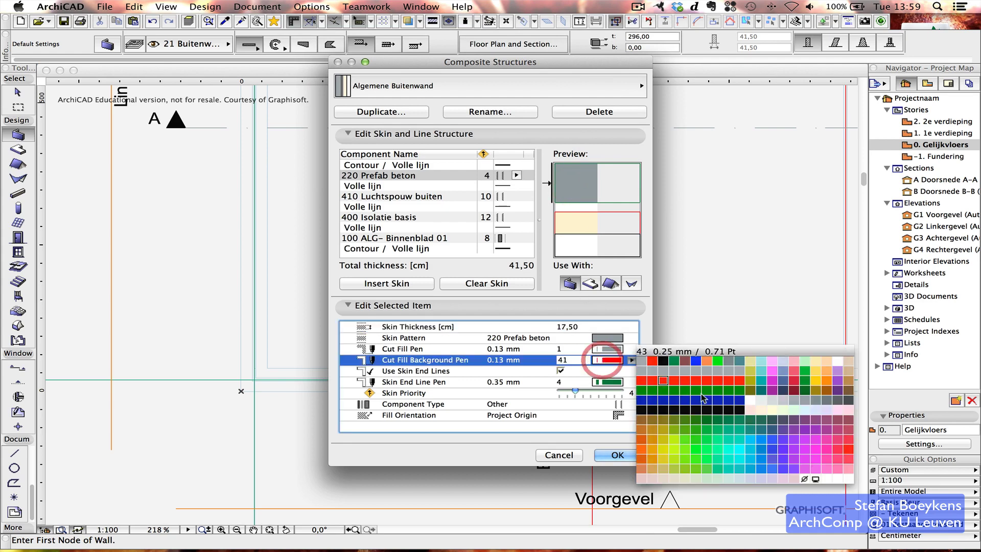
left_click(753, 402)
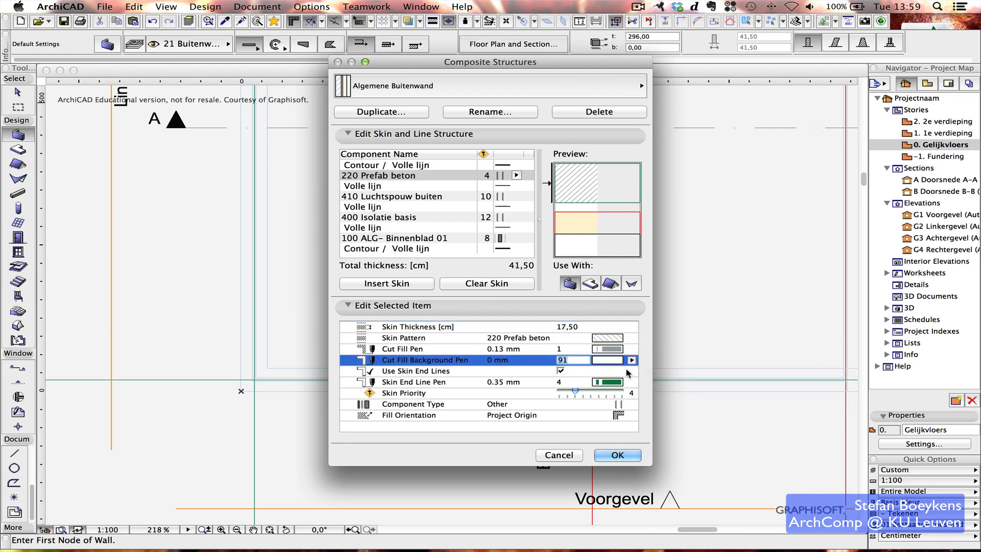
left_click(570, 207)
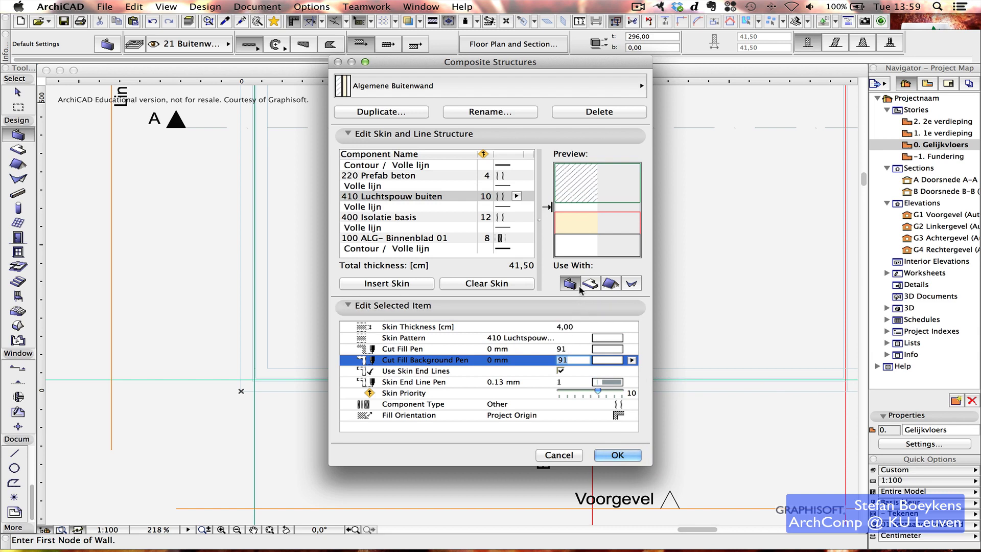
left_click(475, 283)
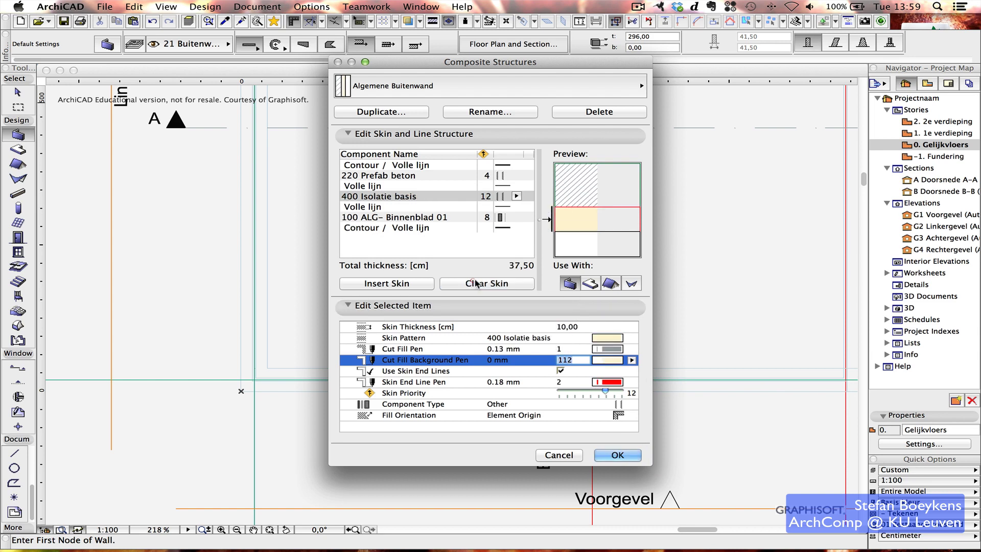
- Set the insulation skin to 5 cm and the inner skin to 220 Prefab beton, 17,5 cm
left_click(570, 221)
left_click(583, 327)
type("5")
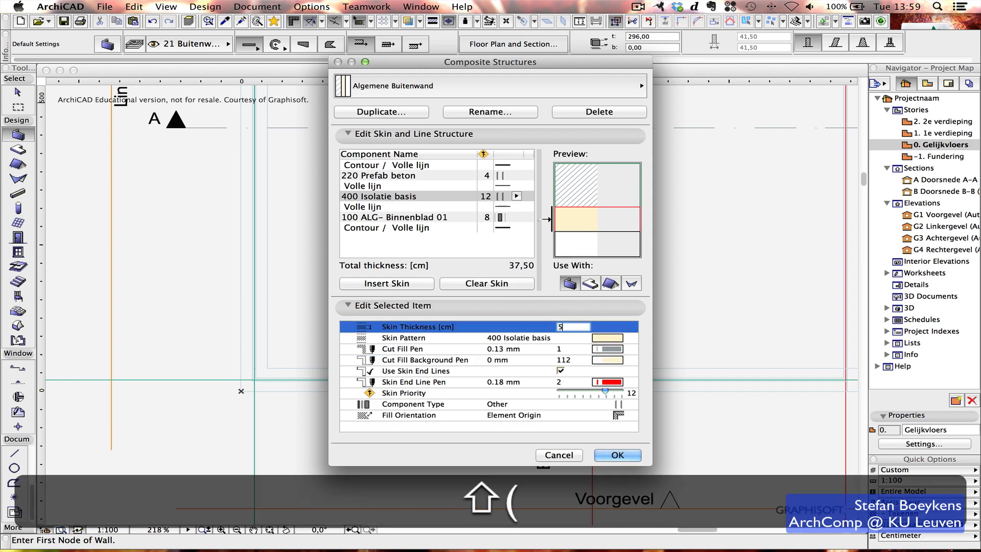
left_click(576, 246)
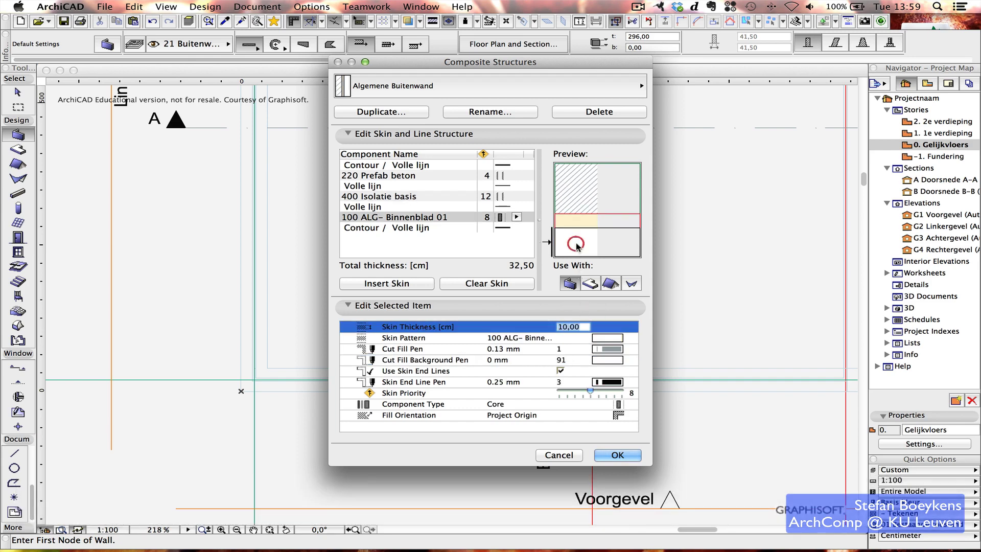
left_click(605, 340)
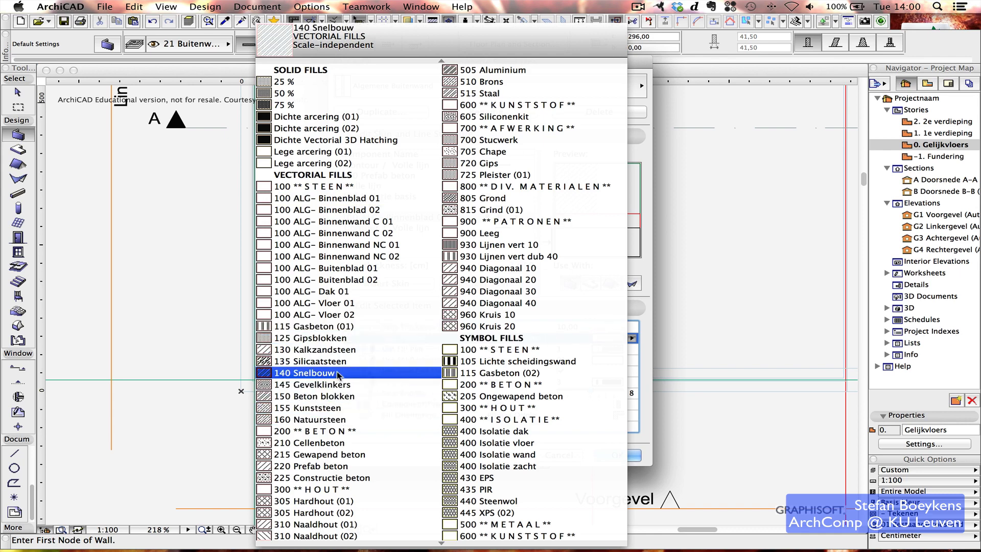
left_click(349, 466)
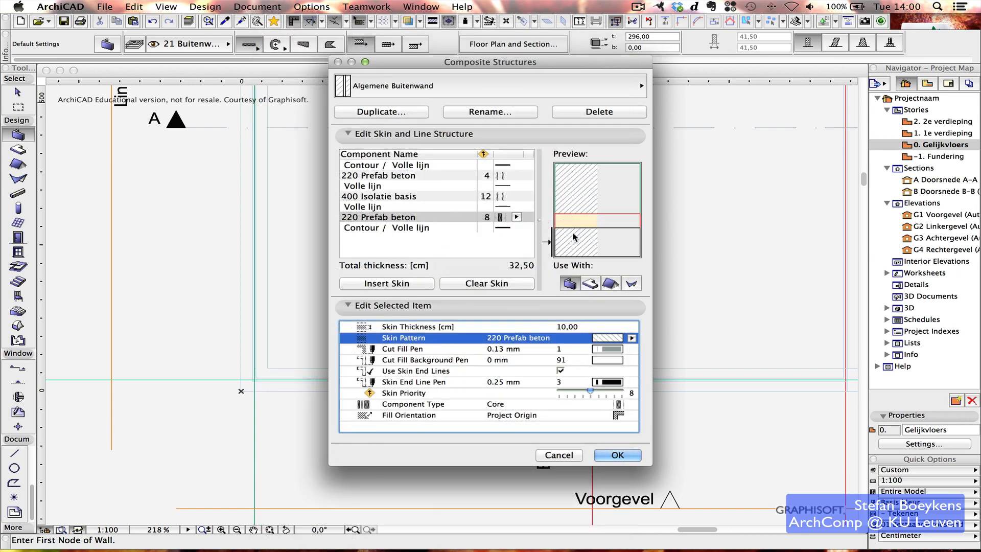
left_click(582, 327)
type("1")
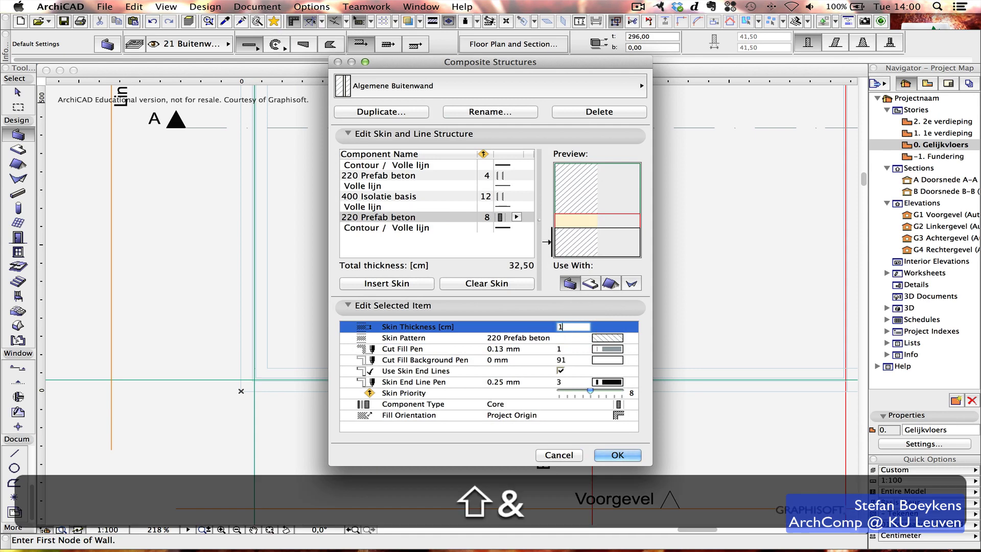
type("7,5")
key("Tab")
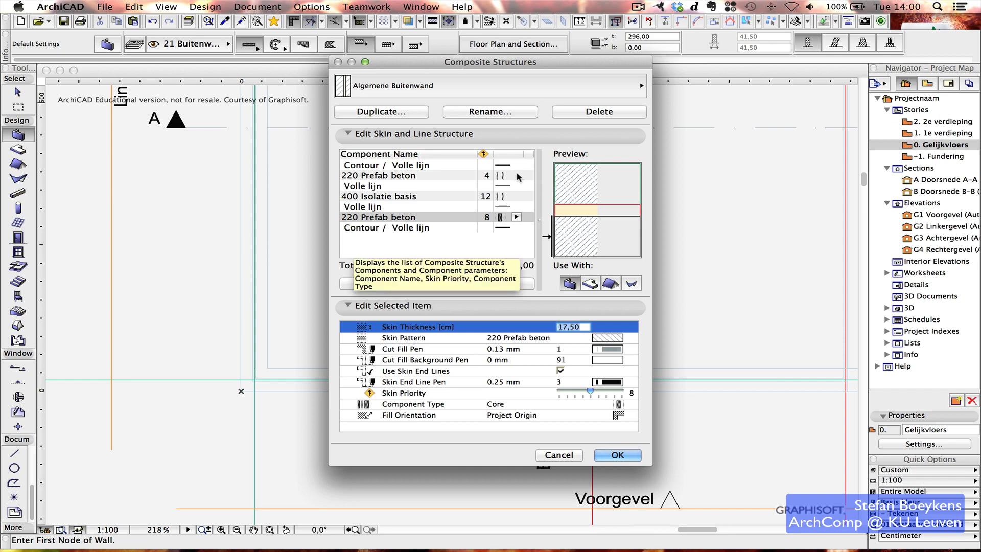
- Apply the 40 cm composite and switch the Wall tool to PolyWall geometry
left_click(616, 455)
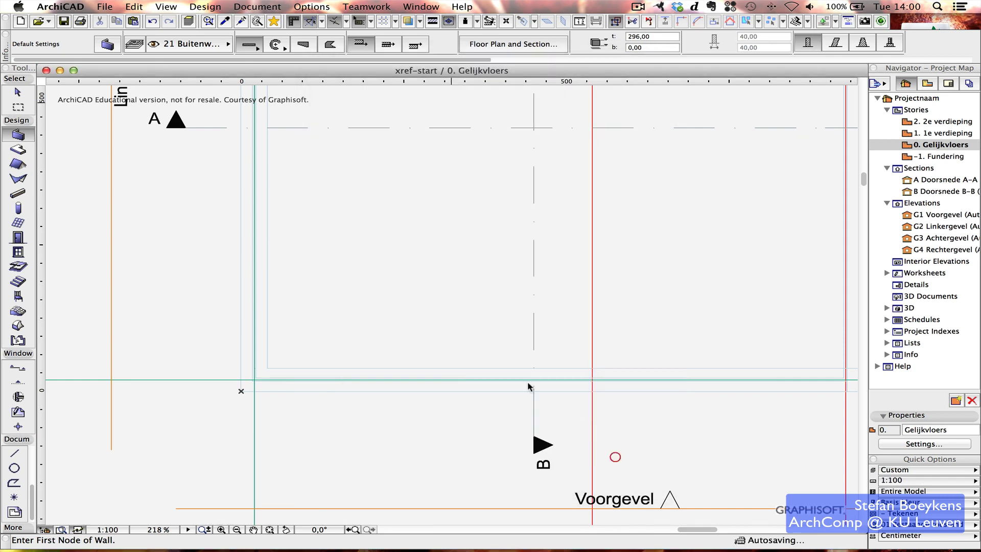
left_click(257, 50)
left_click(286, 56)
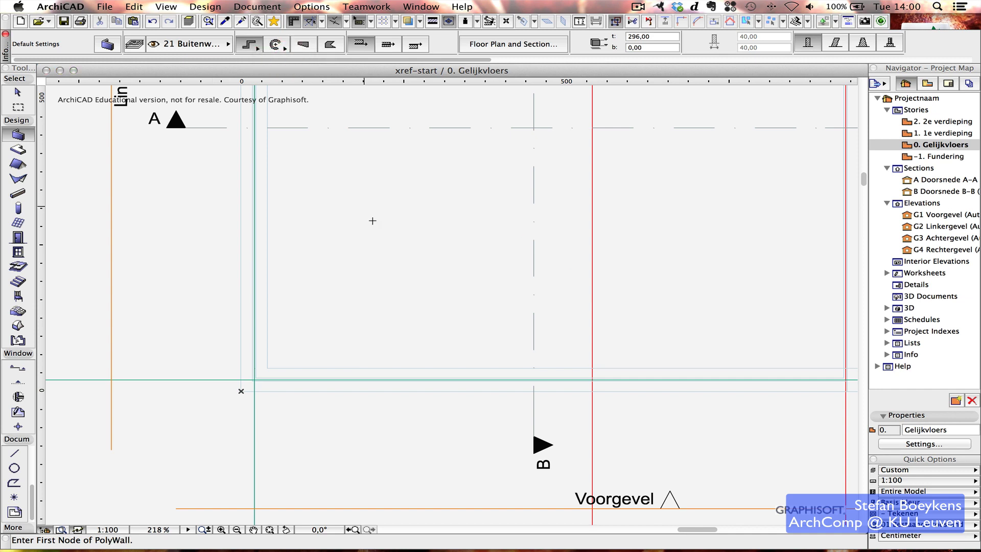
scroll(373, 219, "down", 5)
scroll(373, 220, "up", 3)
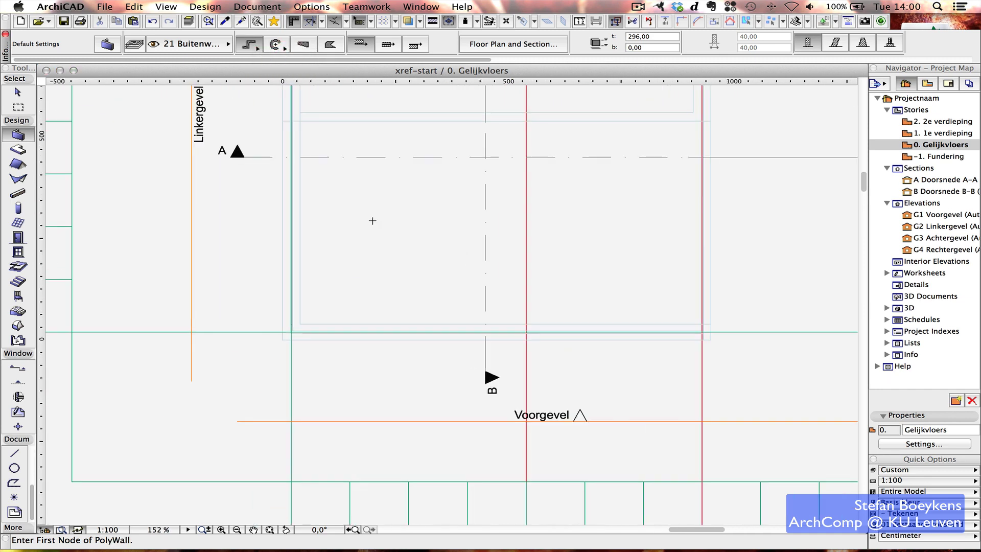
- Start the PolyWall at the outline's lower-left corner and trace along the lower edge
left_click(282, 340)
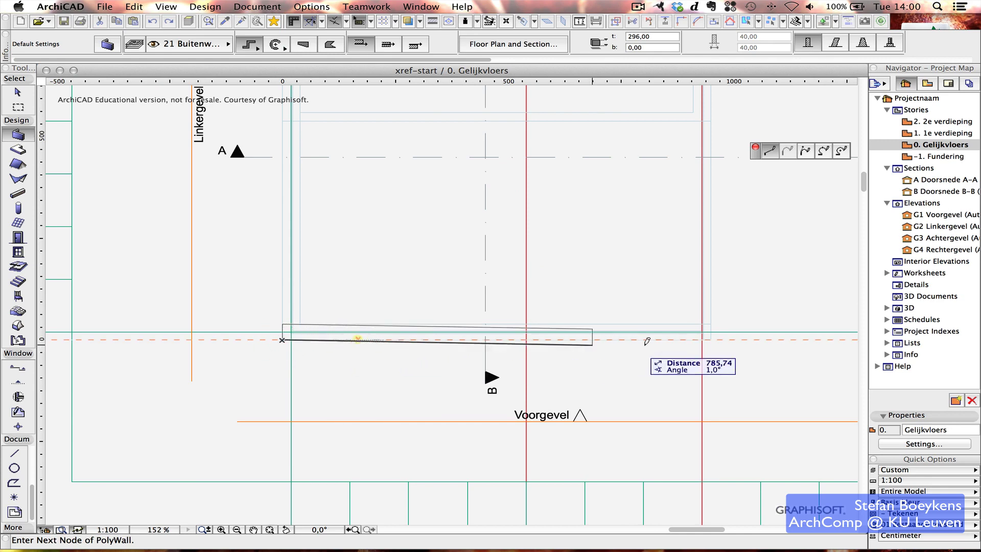
left_click(711, 340)
scroll(629, 346, "up", 5)
scroll(629, 346, "right", 5)
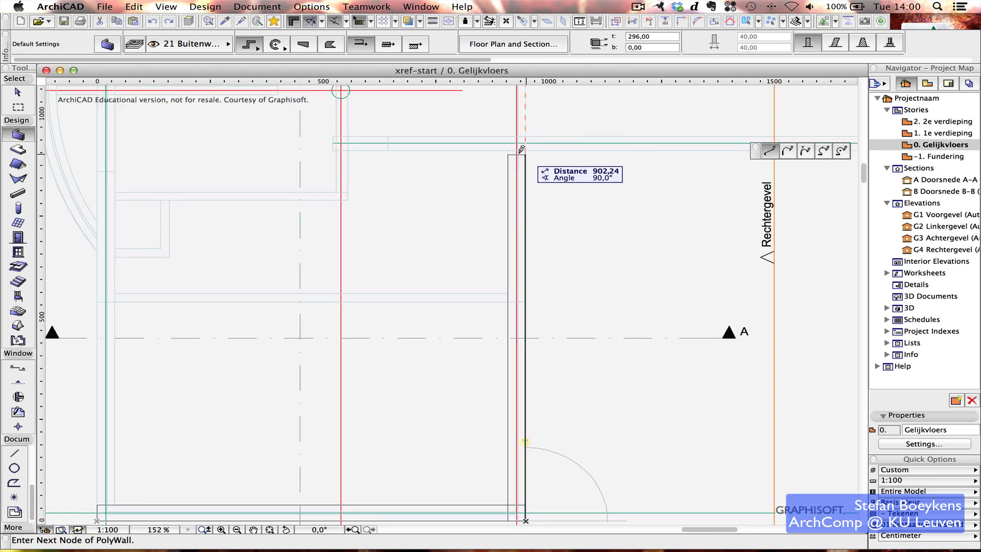
middle_click_drag(555, 182, 170, 280)
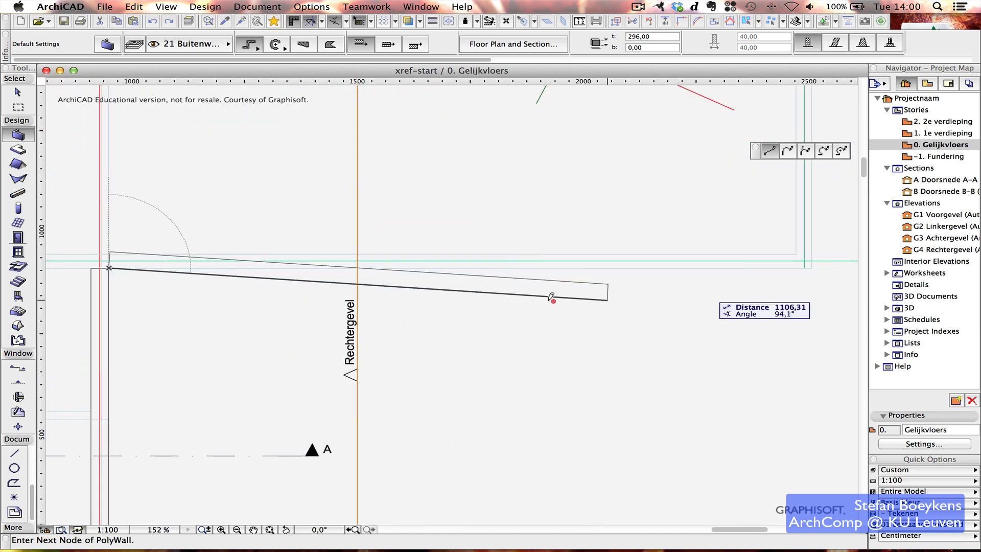
middle_click_drag(550, 295, 418, 291)
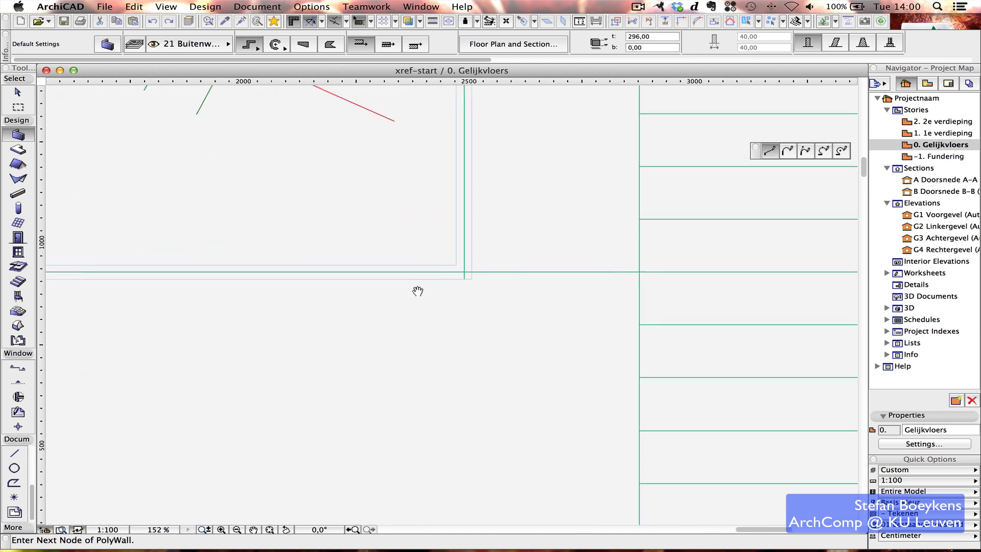
left_click(467, 276)
- Trace the remaining corners through the Y18–Y8 grid area and finish the PolyWall
middle_click_drag(470, 274, 477, 390)
middle_click_drag(500, 208, 497, 378)
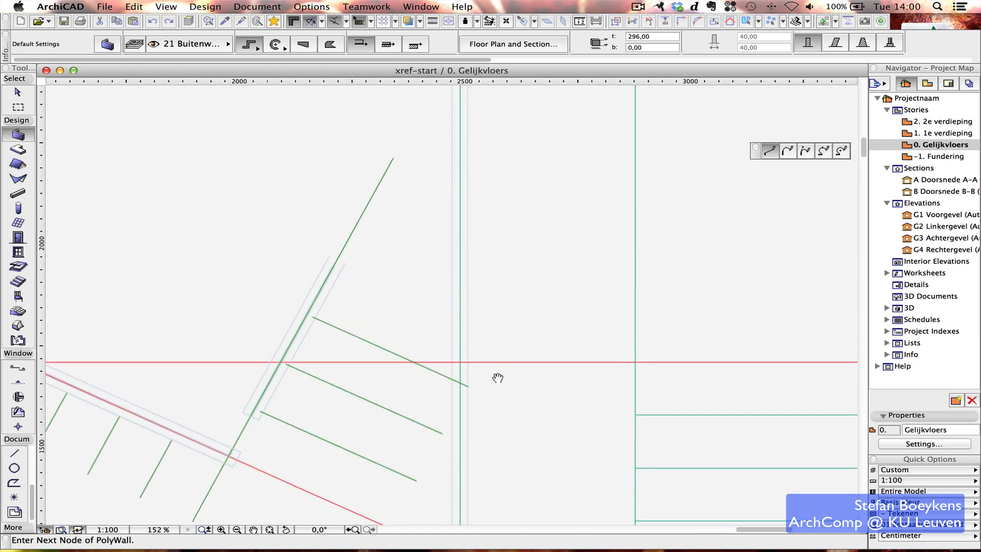
middle_click_drag(501, 192, 519, 443)
mouse_move(526, 129)
middle_mouse_down()
mouse_move(547, 324)
mouse_move(551, 313)
middle_mouse_up()
mouse_move(467, 225)
middle_mouse_down()
mouse_move(584, 219)
mouse_move(718, 184)
middle_mouse_up()
middle_click_drag(339, 202, 698, 184)
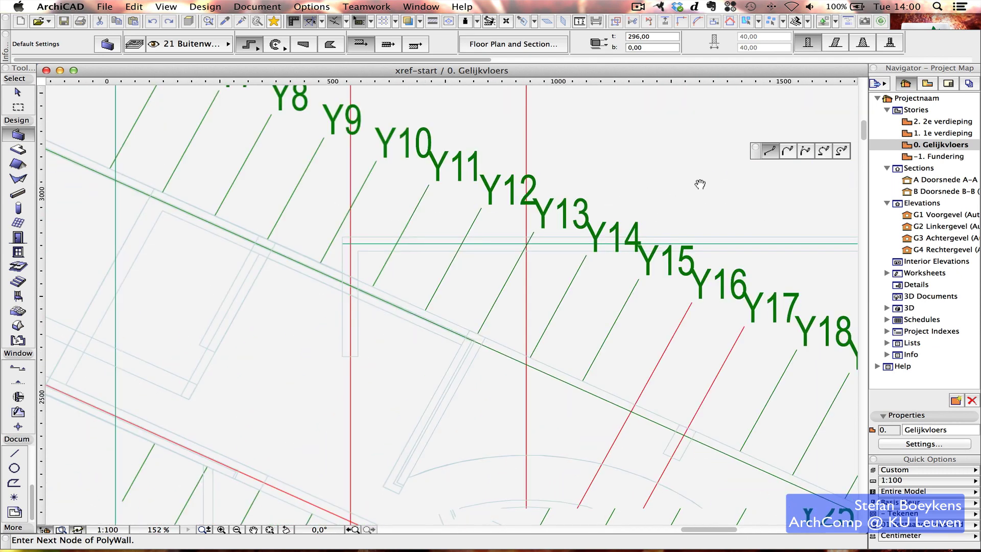
left_click(341, 237)
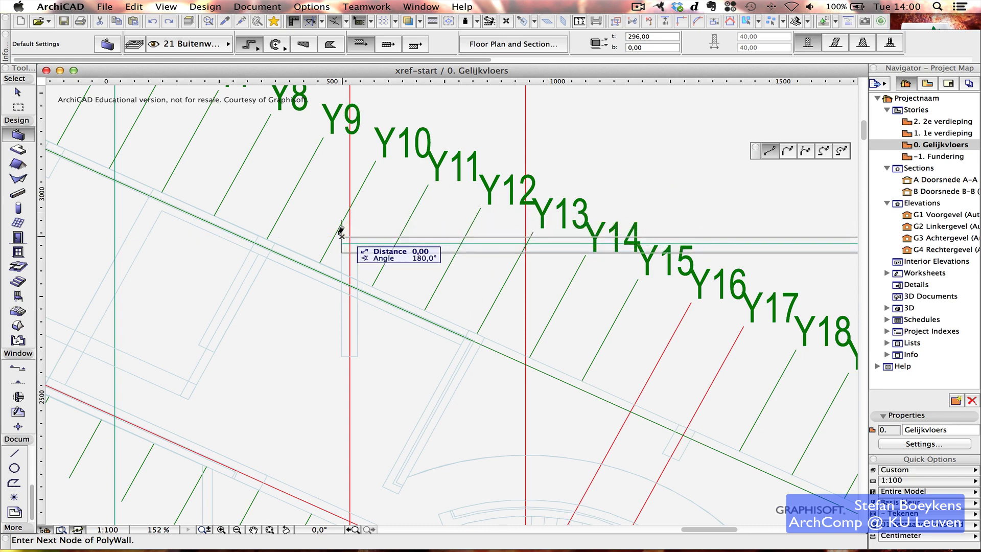
double_click(339, 353)
- Place the first PolyWall node on the outer wall between Achtergevel and Linkergevel
scroll(376, 339, "down", 3)
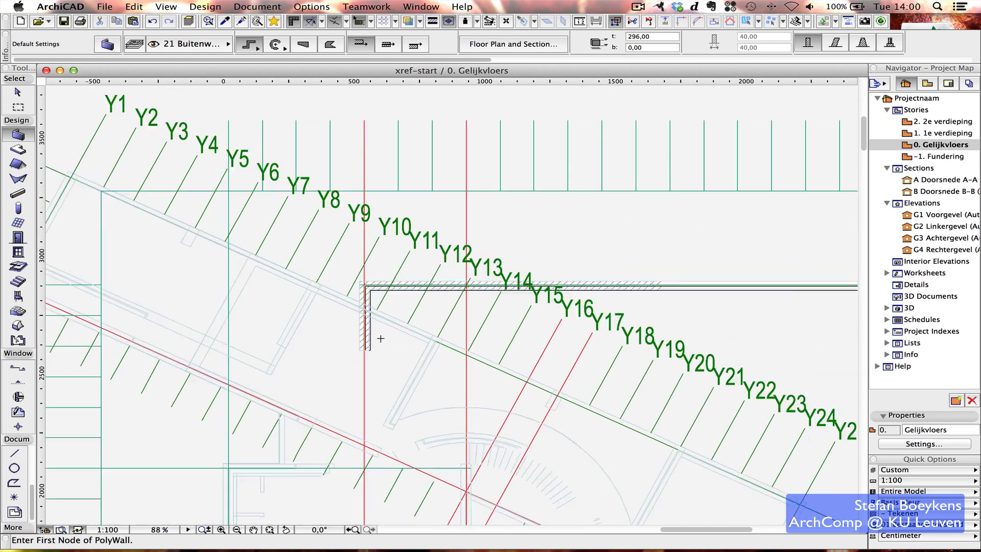
scroll(377, 415, "down", 3)
mouse_move(377, 416)
middle_mouse_down()
mouse_move(610, 171)
mouse_move(617, 133)
middle_mouse_up()
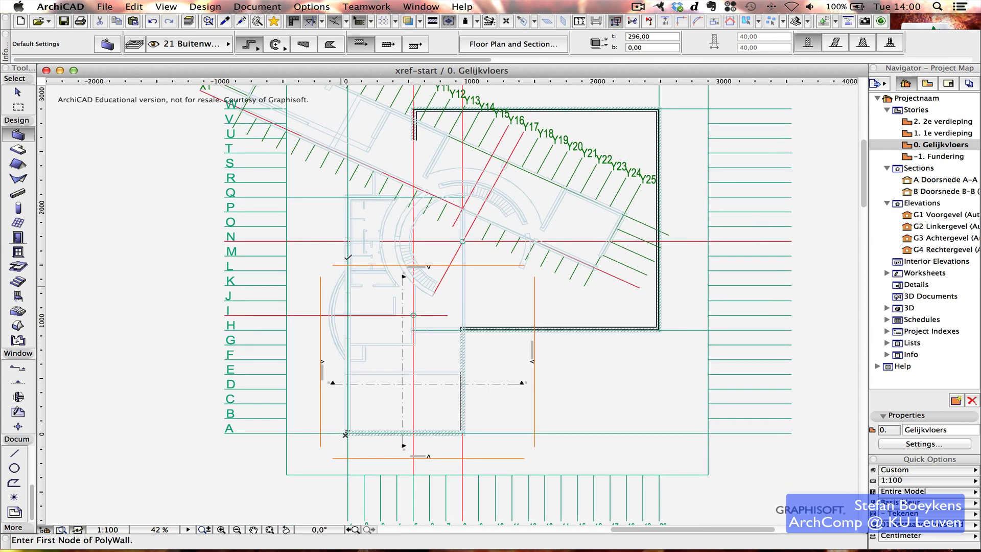
scroll(380, 192, "up", 5)
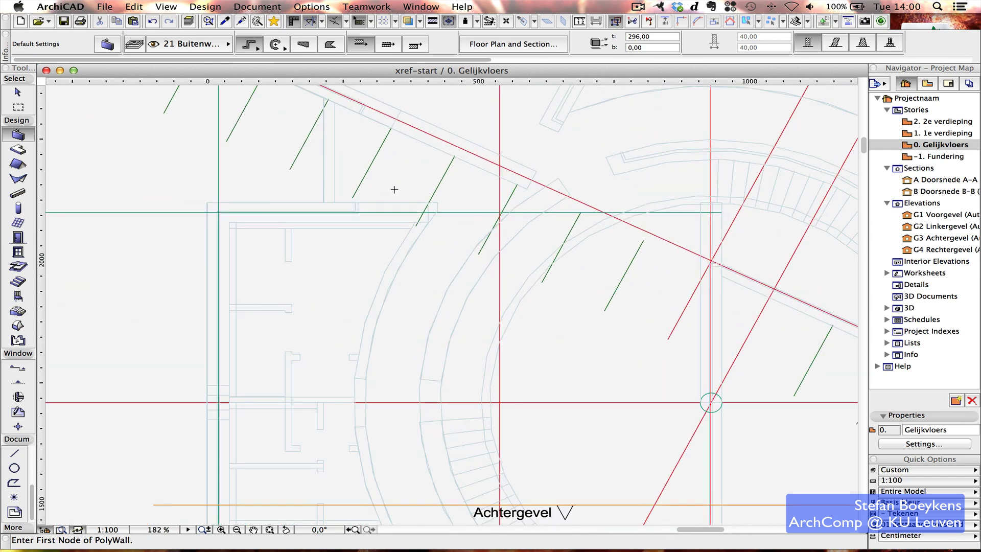
left_click(428, 203)
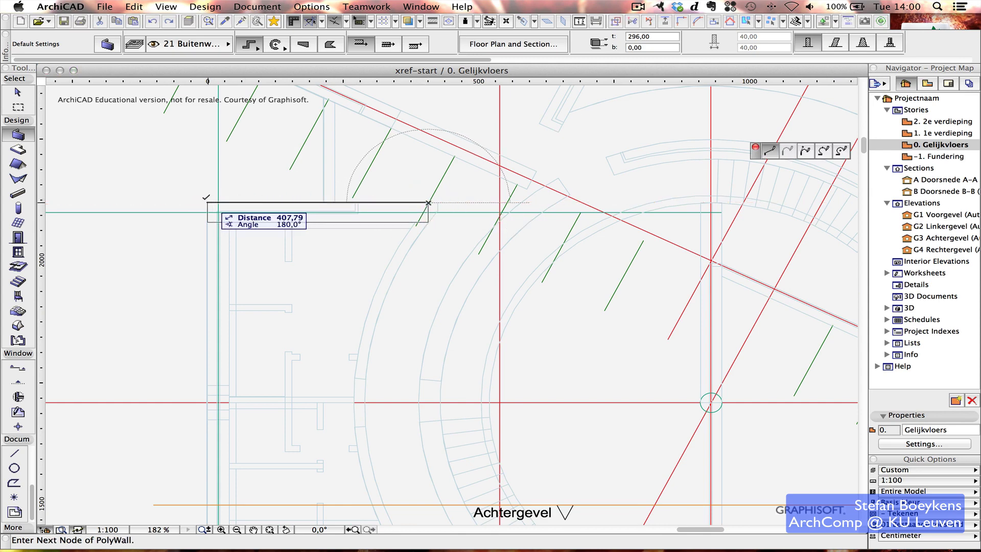
scroll(207, 203, "down", 10)
scroll(207, 203, "left", 5)
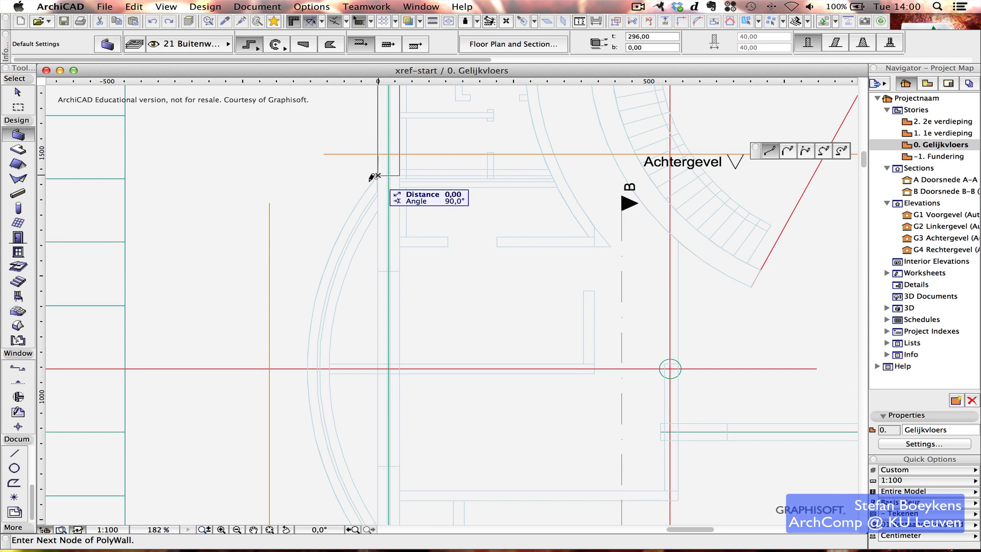
- Draw a three-point arc segment, then a straight run down to the horizontal wall corner
left_click(824, 151)
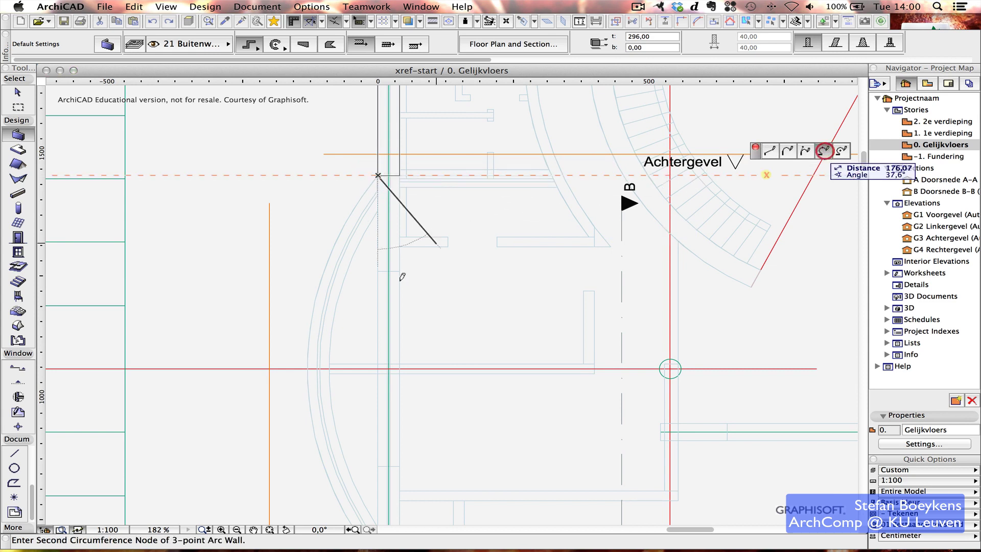
left_click(305, 366)
middle_click_drag(383, 301, 398, 233)
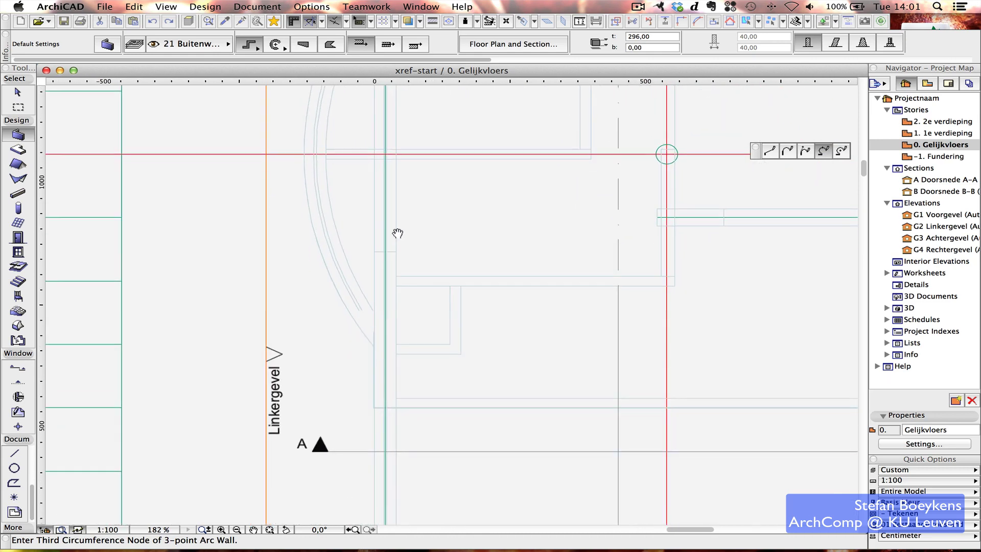
left_click(666, 154)
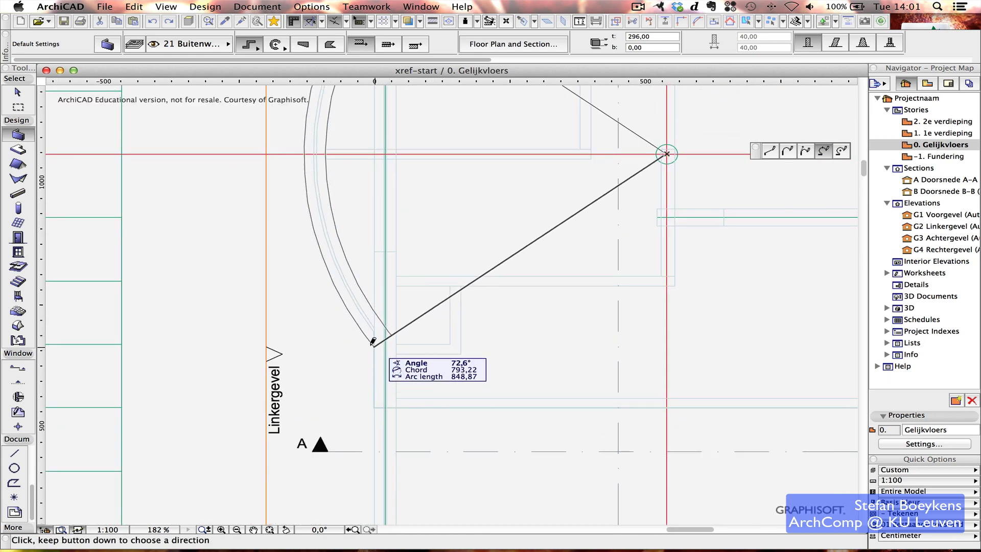
left_click(372, 341)
left_click(768, 151)
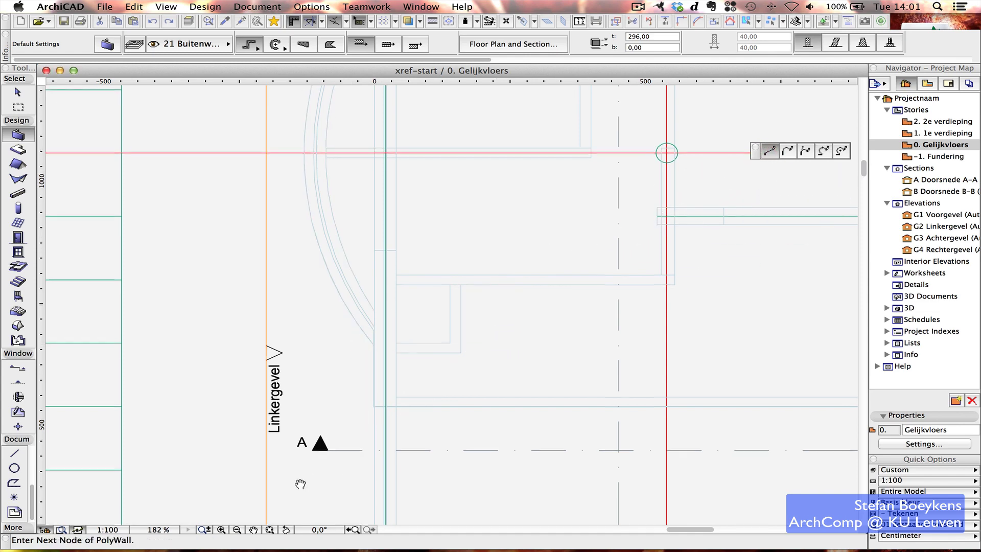
middle_click_drag(300, 483, 367, 219)
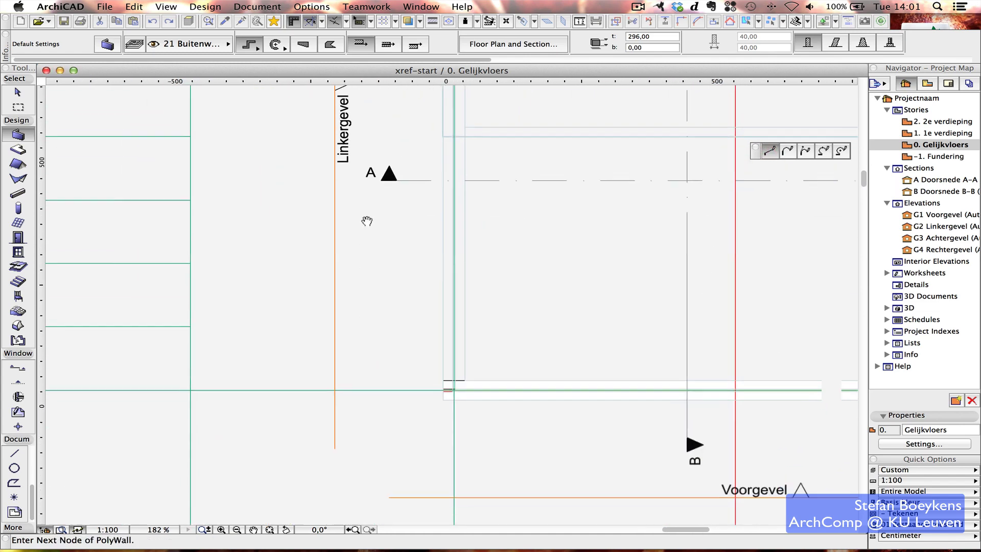
left_click(441, 397)
- Start a new wall on the red sloped line beside grids W–S
middle_click_drag(528, 244, 415, 478)
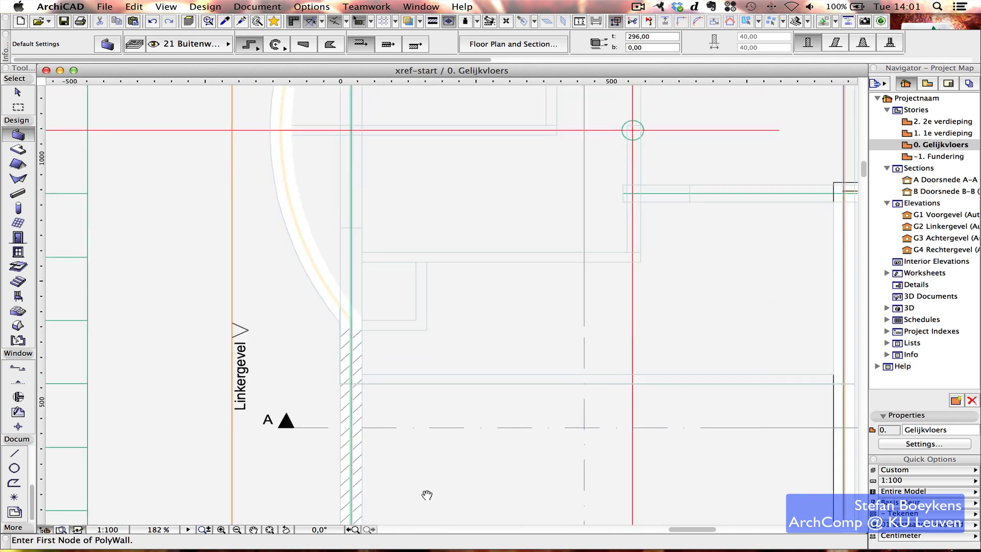
middle_click_drag(460, 254, 218, 362)
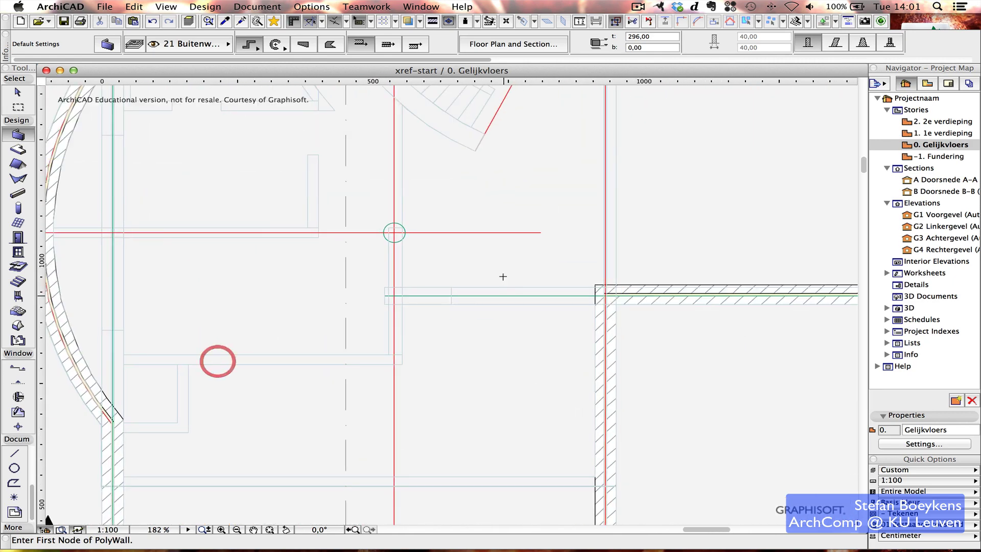
middle_click_drag(427, 240, 574, 409)
middle_click_drag(411, 194, 655, 441)
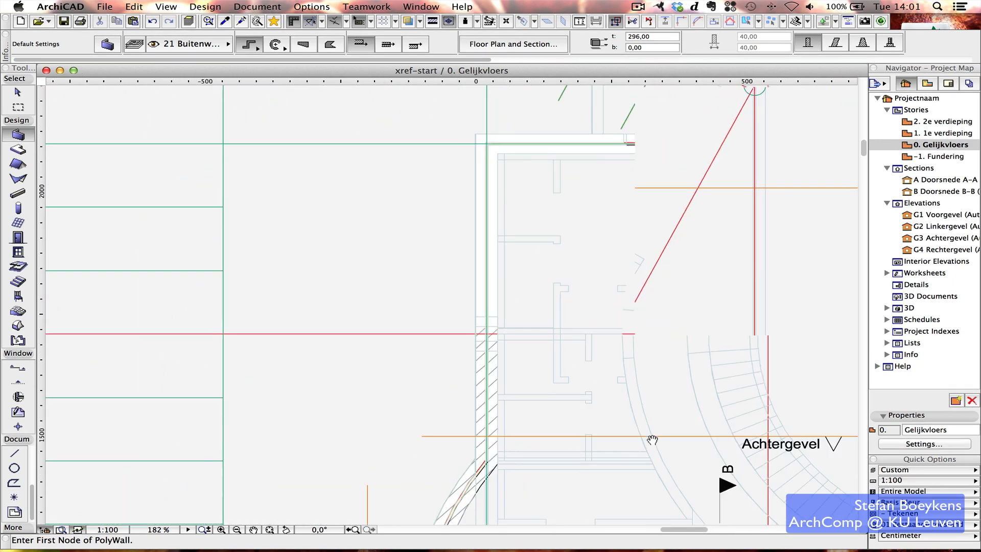
middle_click_drag(580, 235, 569, 317)
middle_click_drag(562, 204, 565, 350)
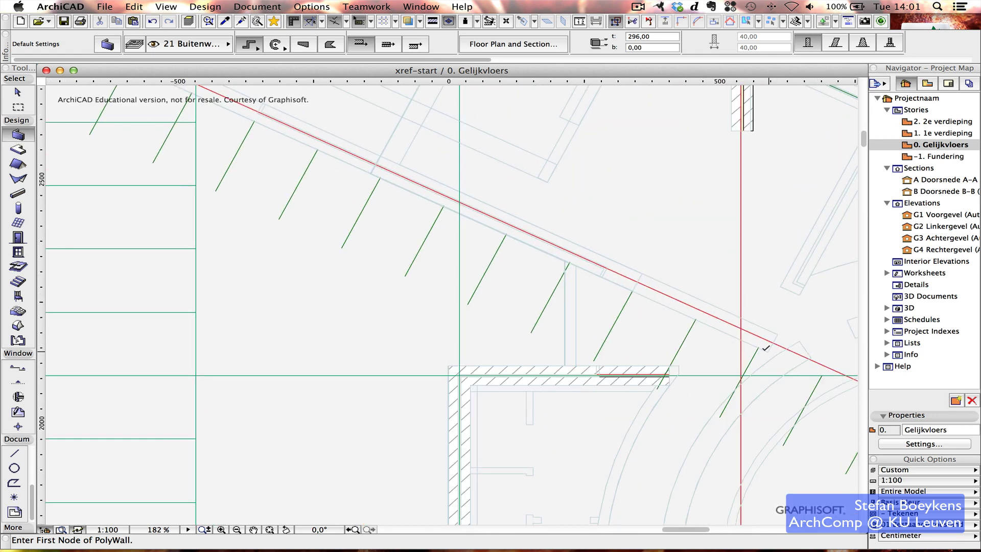
left_click(765, 348)
- Put the wall thickness on the other side and finish the diagonal wall at its far end
middle_click_drag(368, 188, 552, 349)
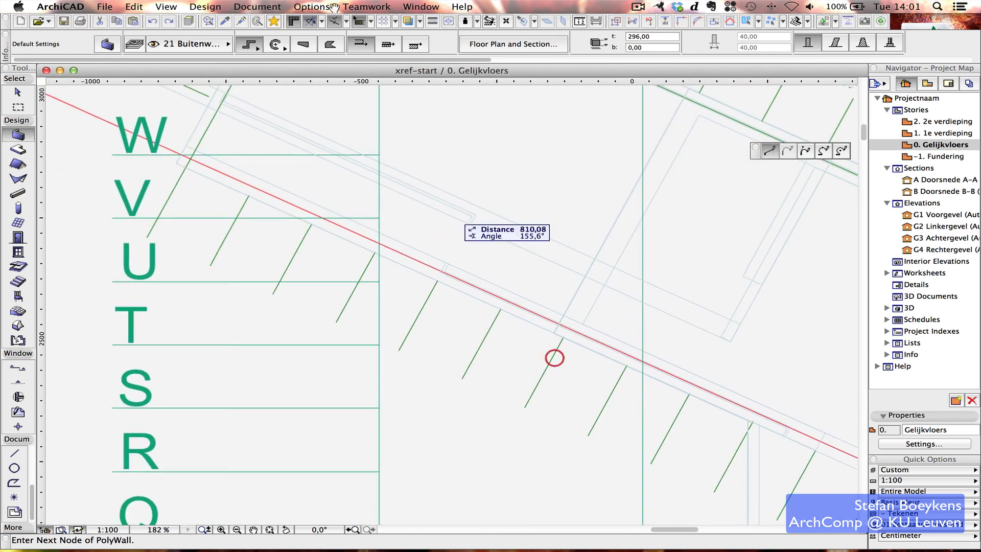
left_click(414, 46)
middle_click_drag(346, 152, 371, 237)
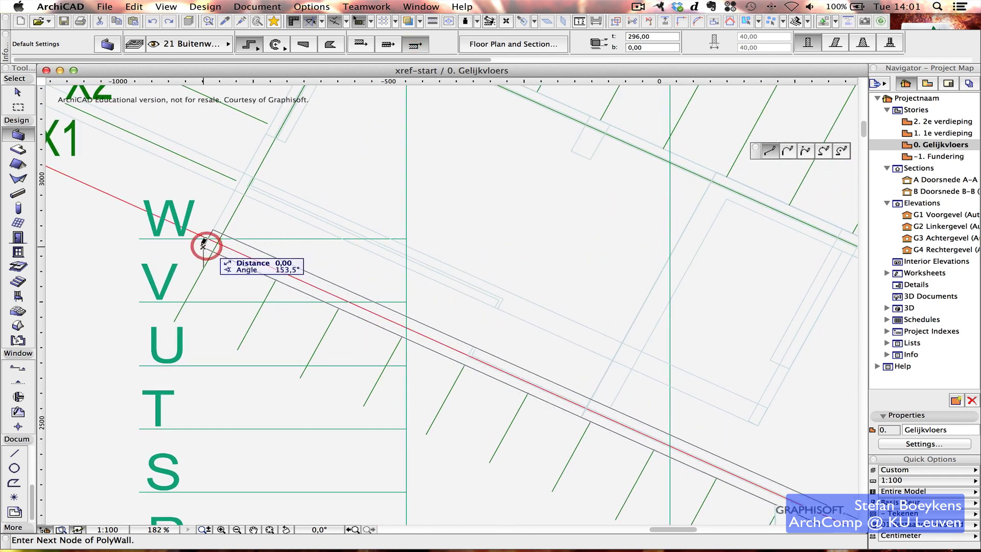
double_click(206, 245)
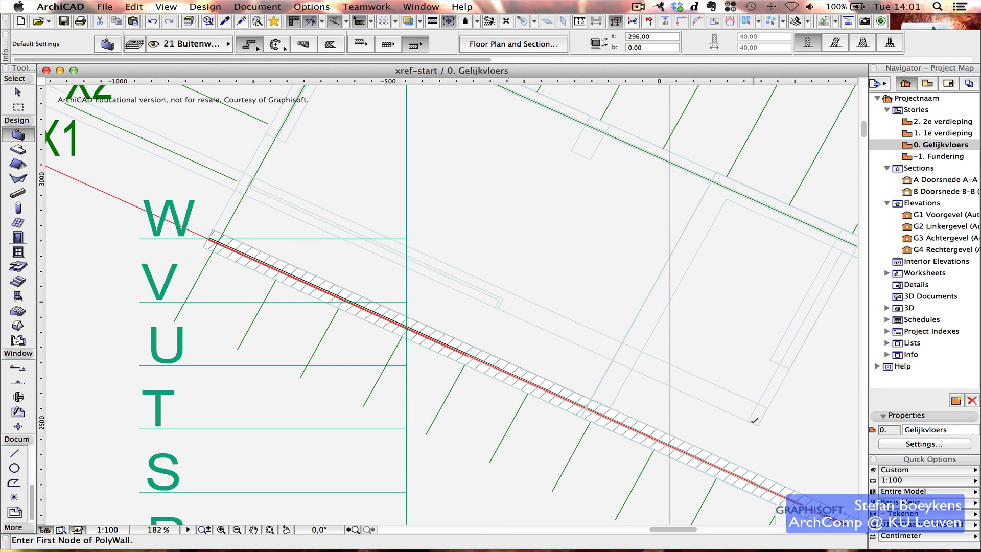
left_click(756, 423)
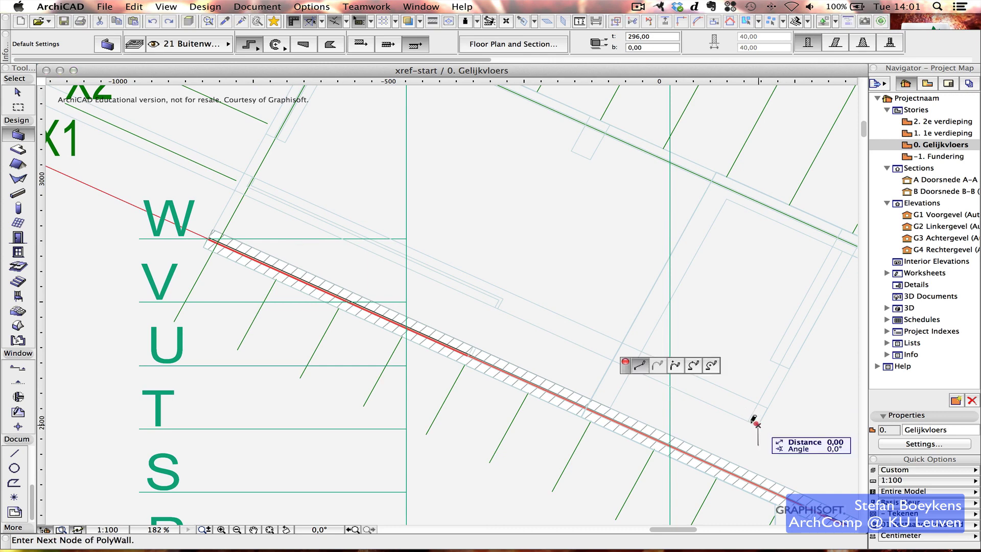
- Trace the angled wing's corners up to the main outline and finish the PolyWall
left_click(245, 192)
scroll(262, 317, "up", 5)
scroll(262, 318, "right", 4)
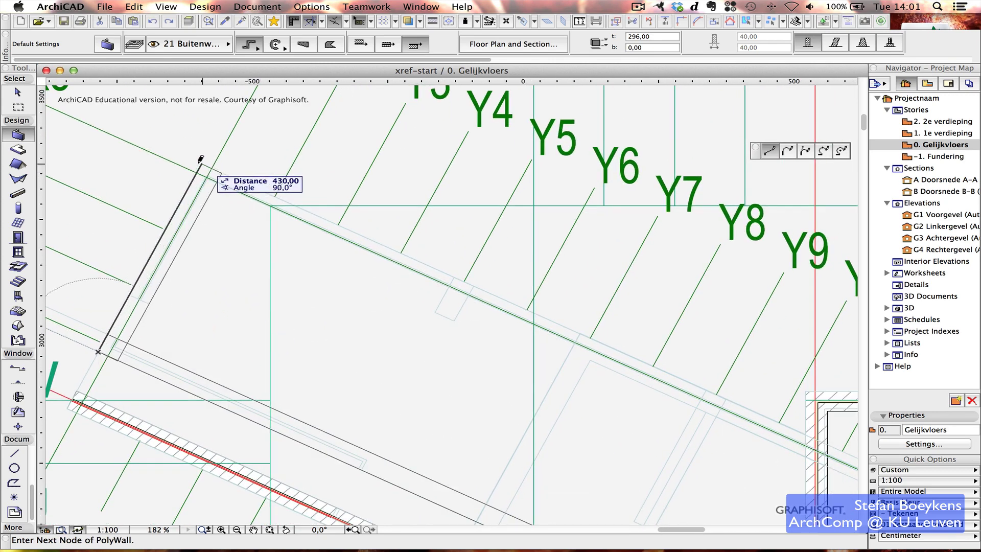
left_click(200, 159)
scroll(409, 246, "down", 4)
scroll(408, 245, "right", 5)
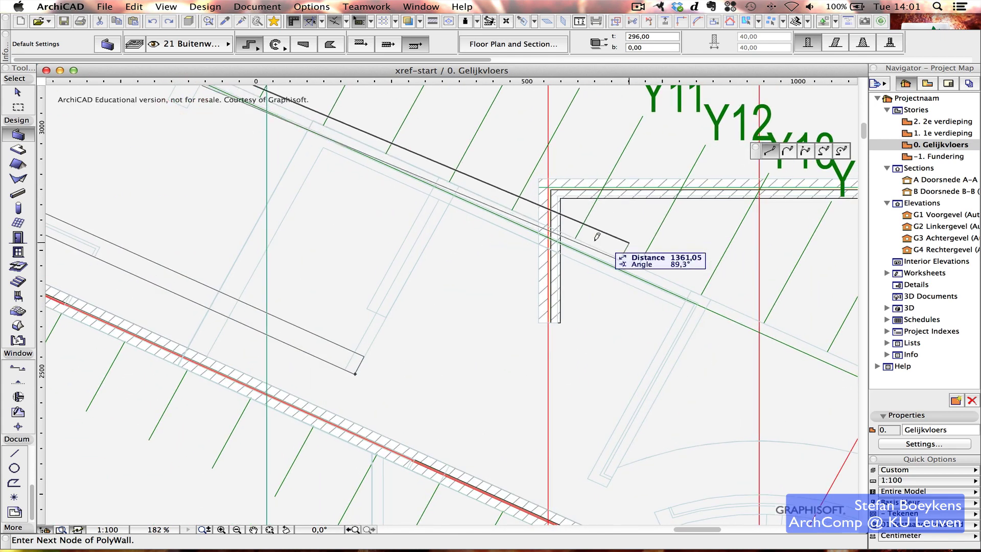
scroll(587, 225, "down", 3)
scroll(587, 225, "right", 5)
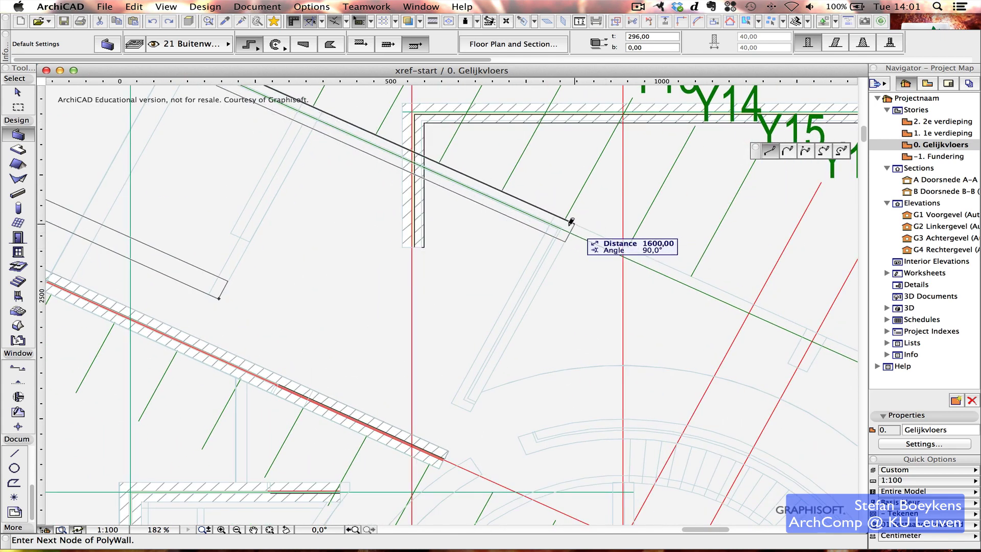
left_click(570, 222)
left_click(469, 407)
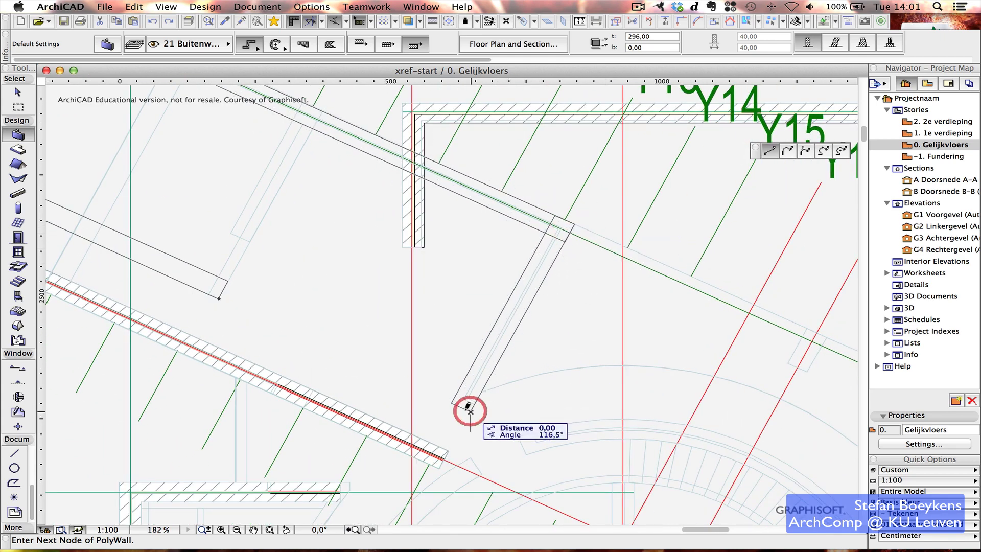
scroll(322, 184, "down", 2)
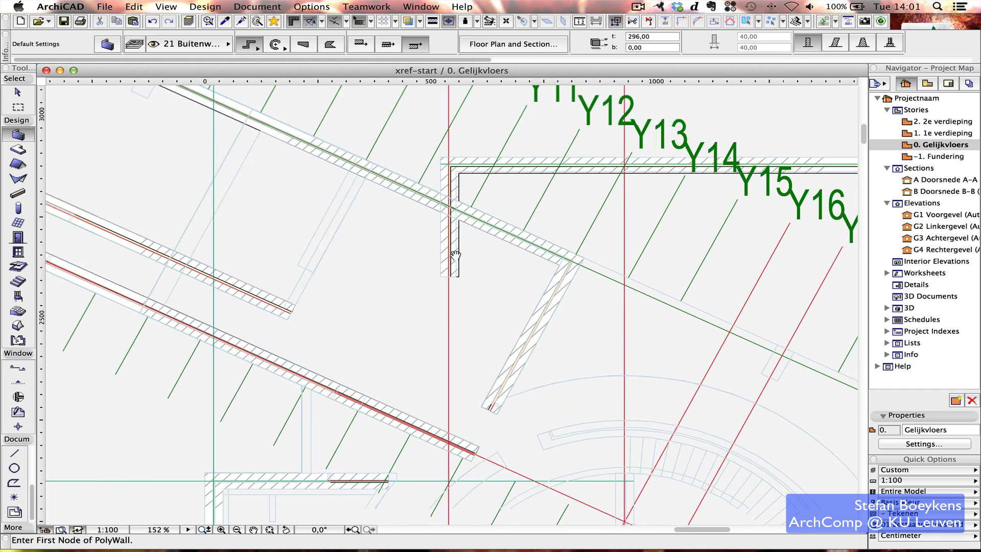
scroll(398, 210, "down", 3)
scroll(470, 241, "down", 2)
scroll(486, 254, "right", 5)
scroll(460, 251, "down", 3)
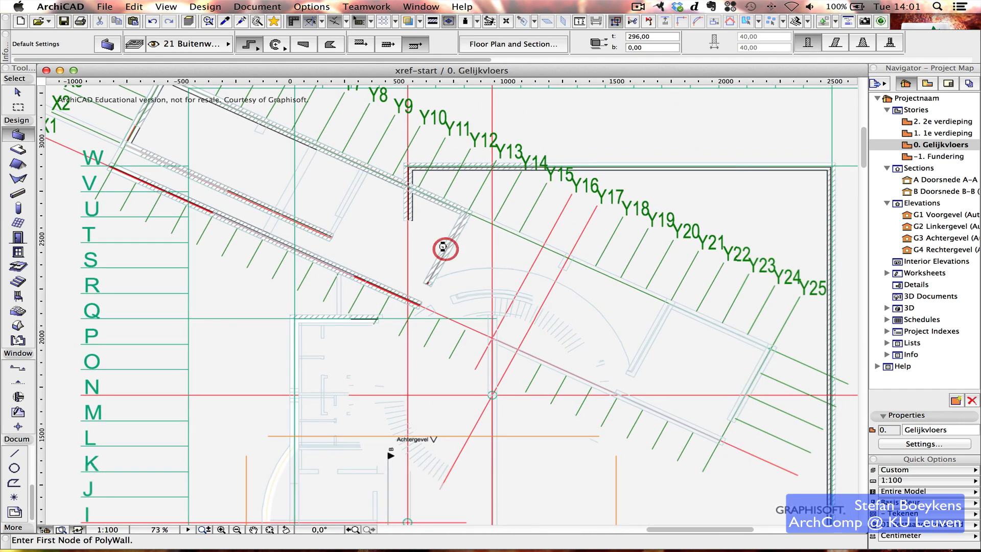
- Inspect the new outer walls by orbiting the model in the 3D view
key("F3")
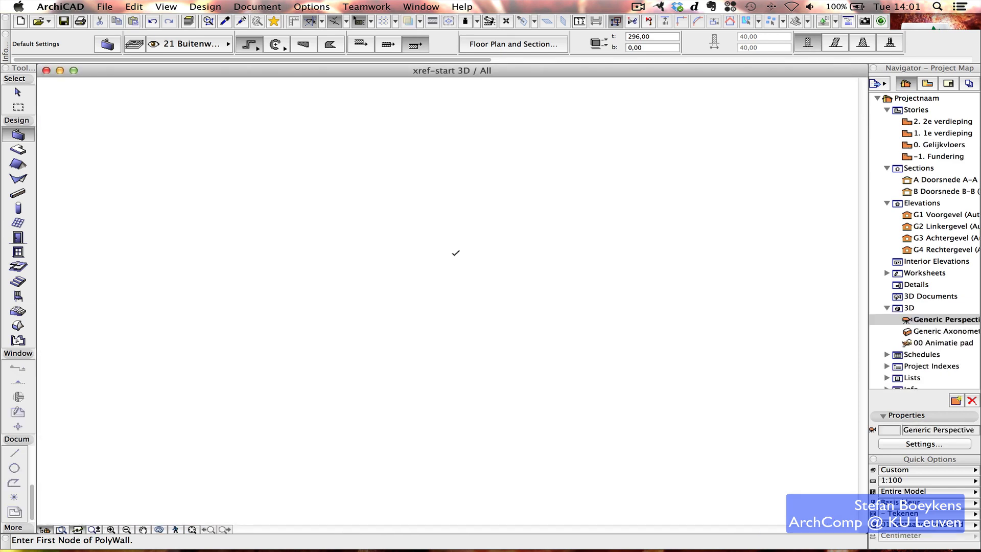
mouse_move(469, 245)
middle_mouse_down("shift")
mouse_move(504, 327)
mouse_move(431, 425)
mouse_move(747, 376)
mouse_move(746, 440)
middle_mouse_up("shift")
scroll(534, 245, "down", 5)
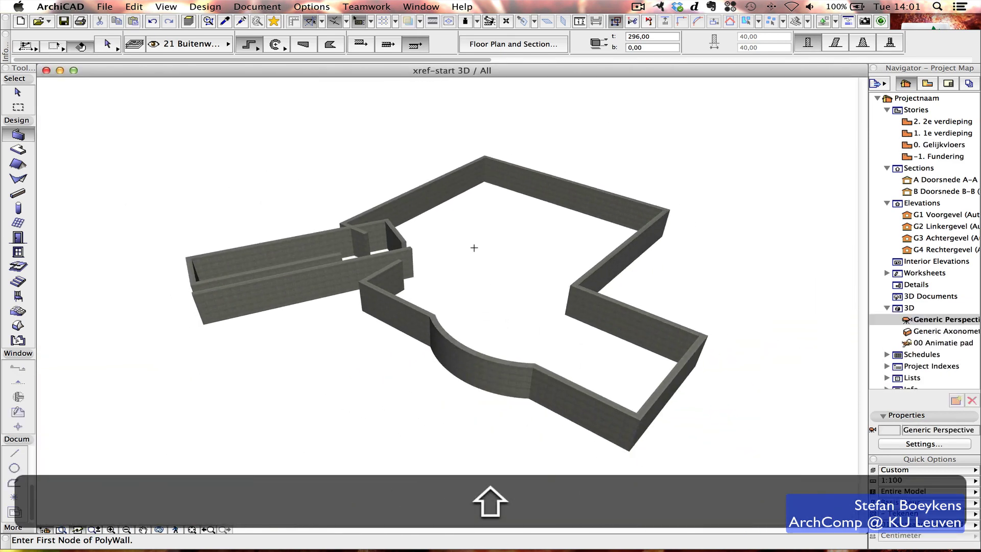
mouse_move(534, 245)
middle_mouse_down("shift")
mouse_move(531, 300)
mouse_move(460, 236)
mouse_move(618, 229)
middle_mouse_up("shift")
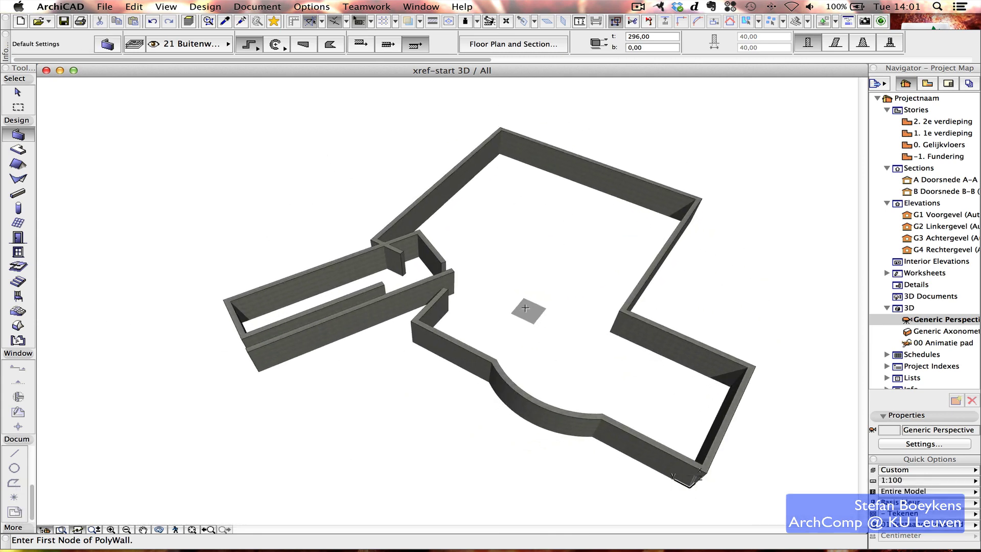
- Apply the VIS – Visualisatie layer combination and return to the ground floor plan
left_click(930, 470)
left_click(792, 539)
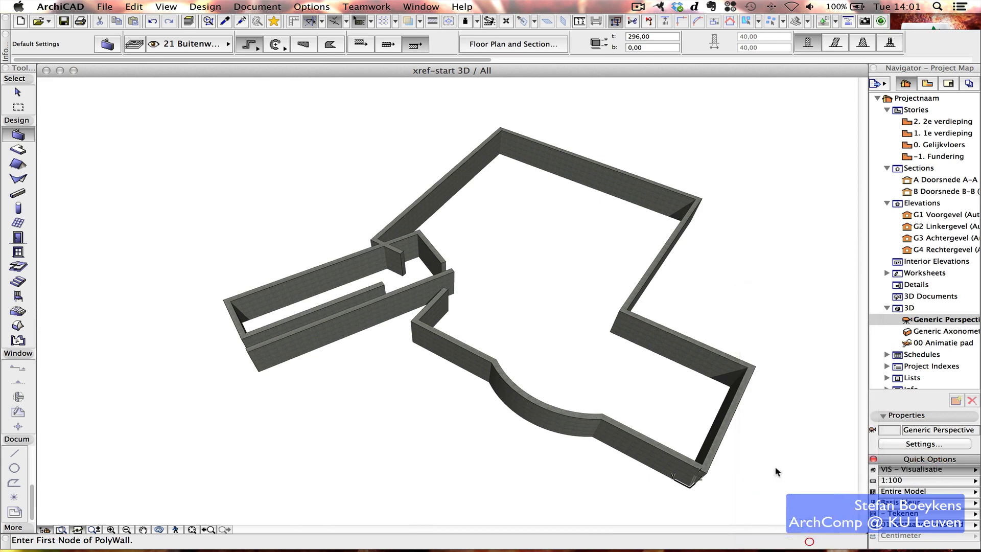
key("F2")
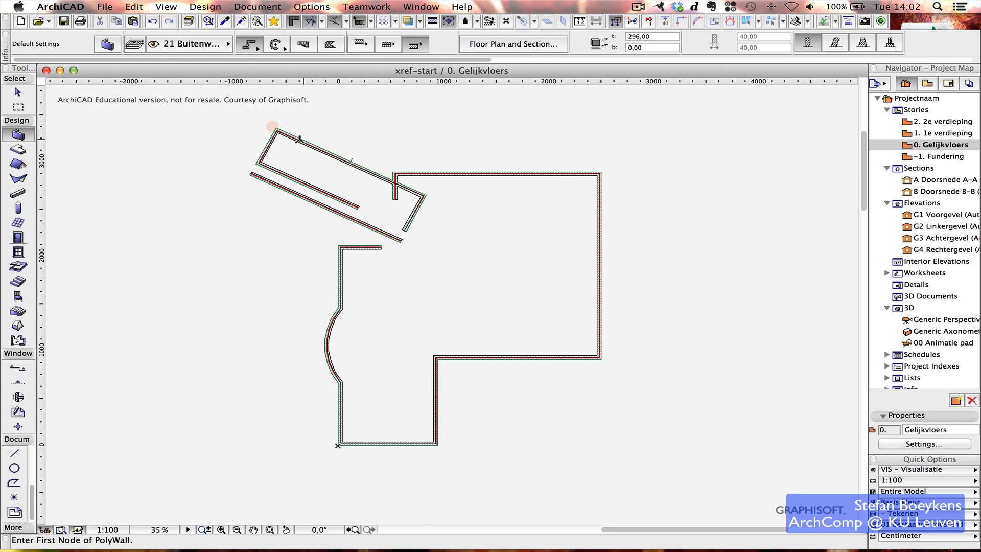
- Show all hidden layers so the Xref grids and lines reappear
left_click(188, 21)
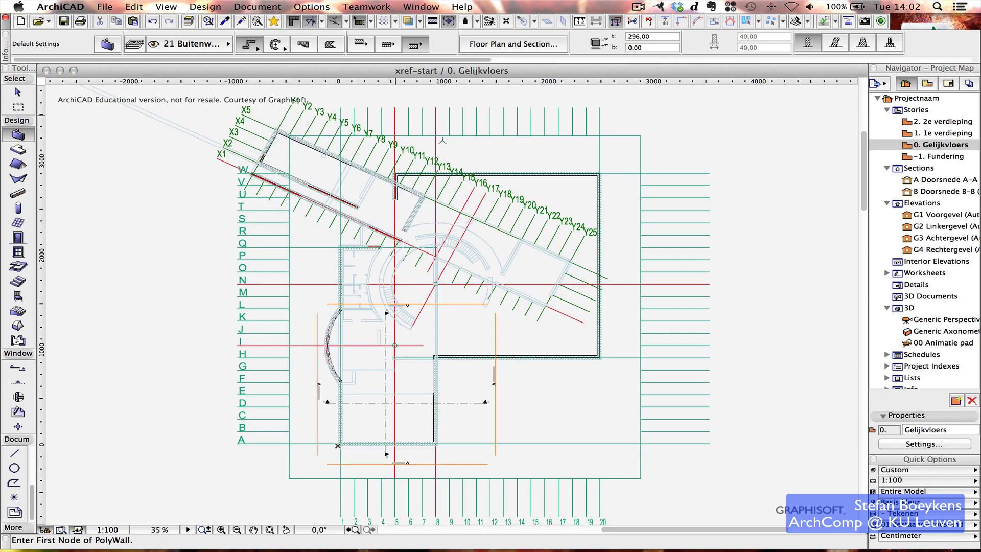